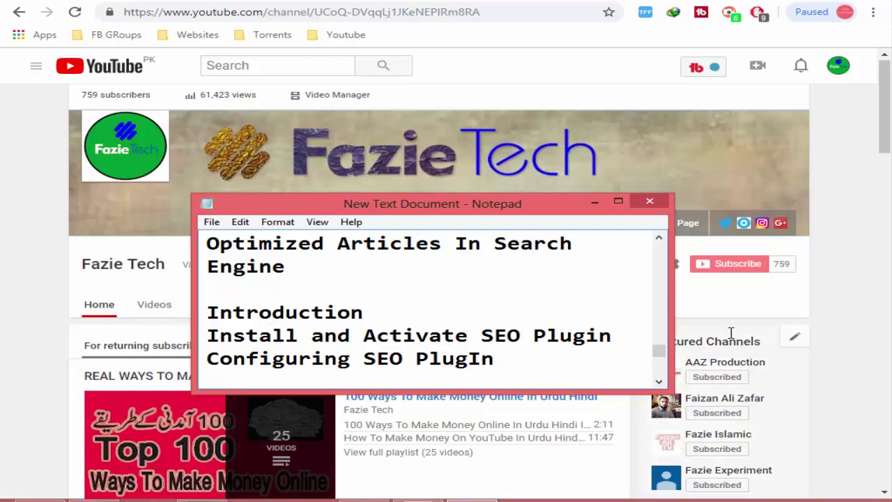
# Open the Yoast SEO configuration wizard from the first-time configuration notice on the plugin's General page.
pyautogui.click(725, 301)
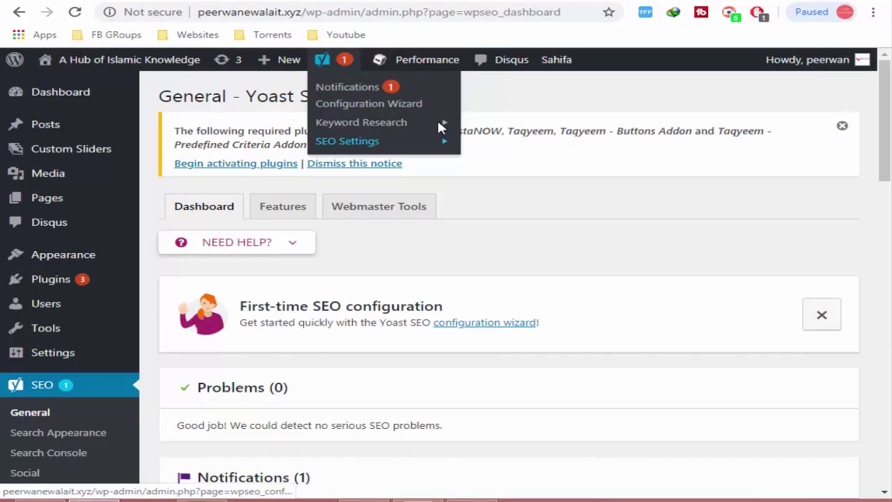
pyautogui.scroll(-3, 564, 182)
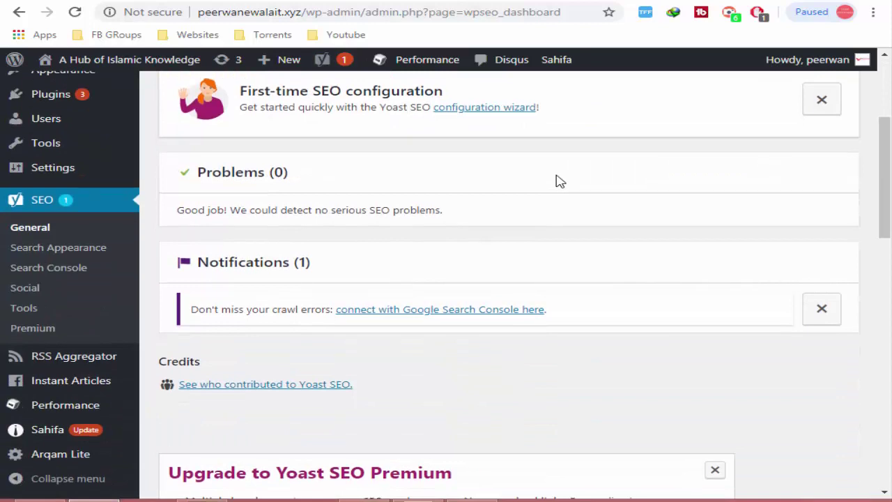
pyautogui.scroll(1, 551, 182)
pyautogui.click(523, 181)
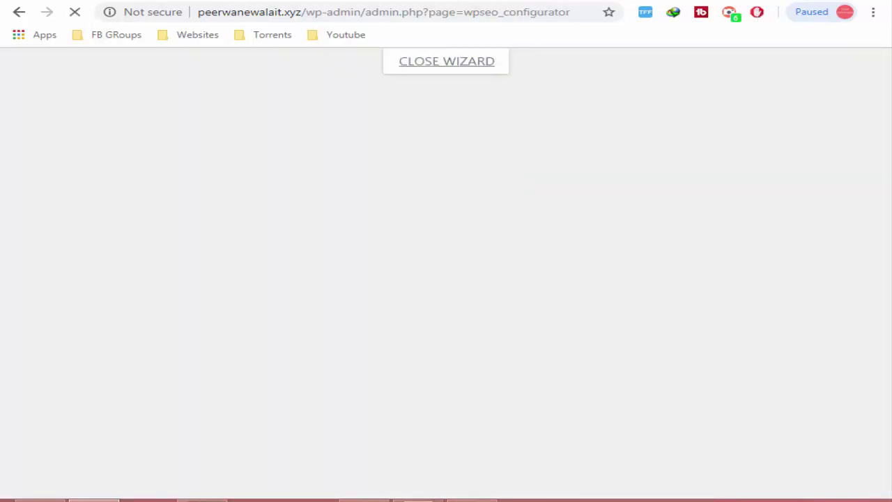
pyautogui.click(418, 500)
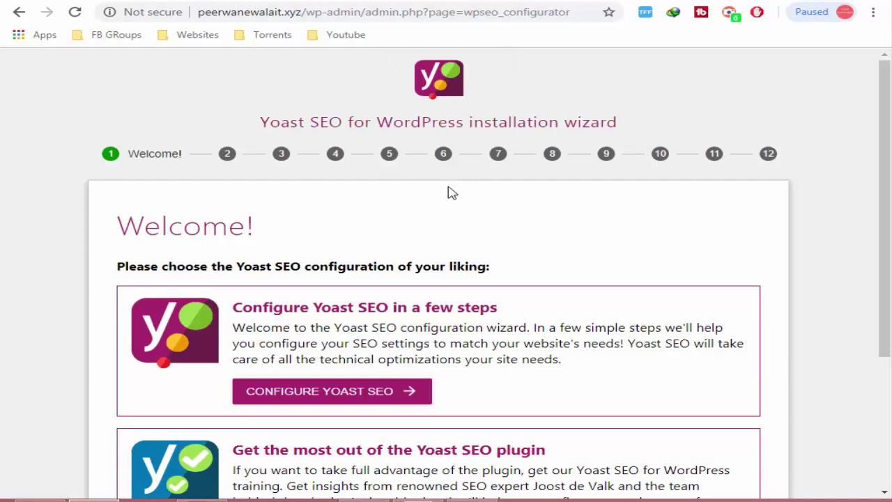
# Review the wizard's welcome choices and start configuring Yoast SEO in a few steps.
pyautogui.scroll(-2, 452, 193)
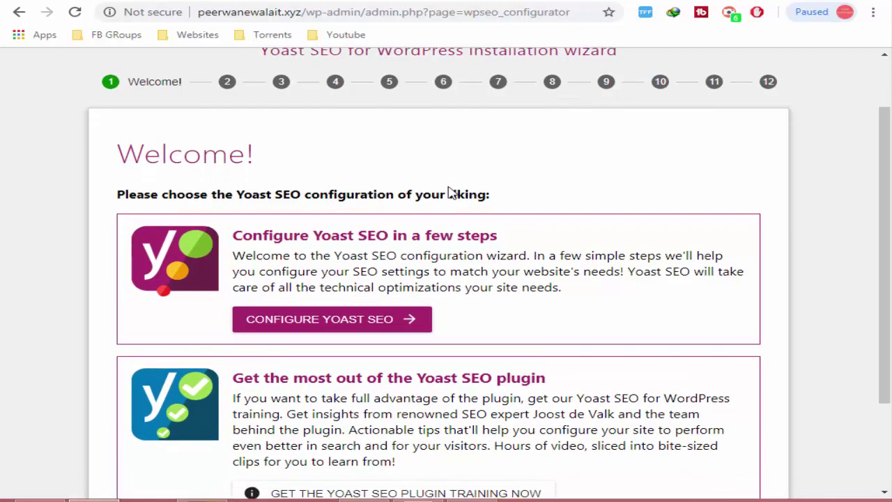
pyautogui.scroll(-1, 449, 187)
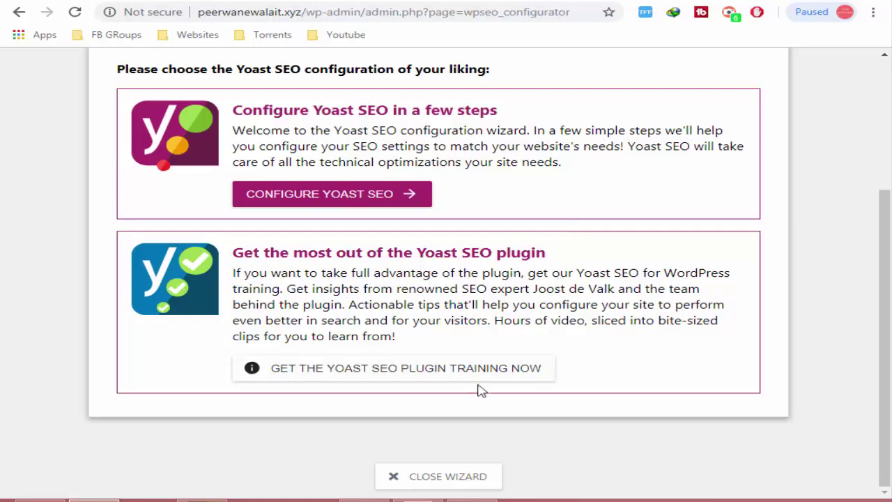
pyautogui.scroll(1, 484, 384)
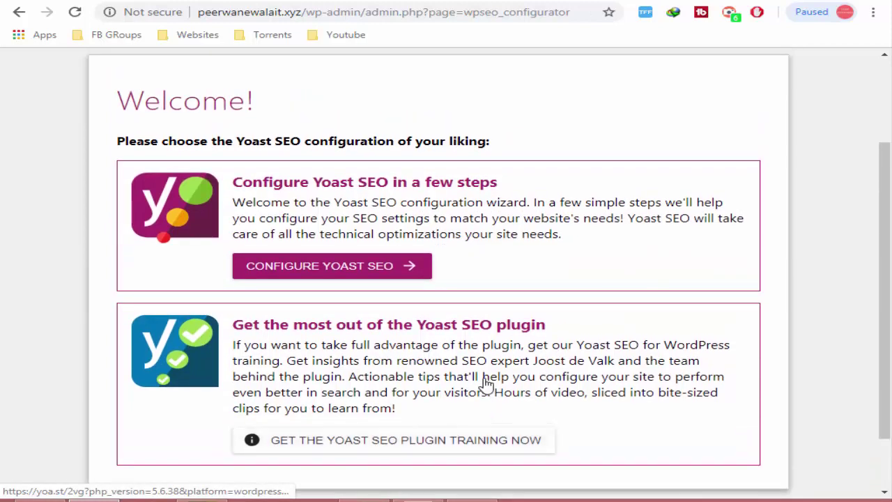
pyautogui.click(342, 272)
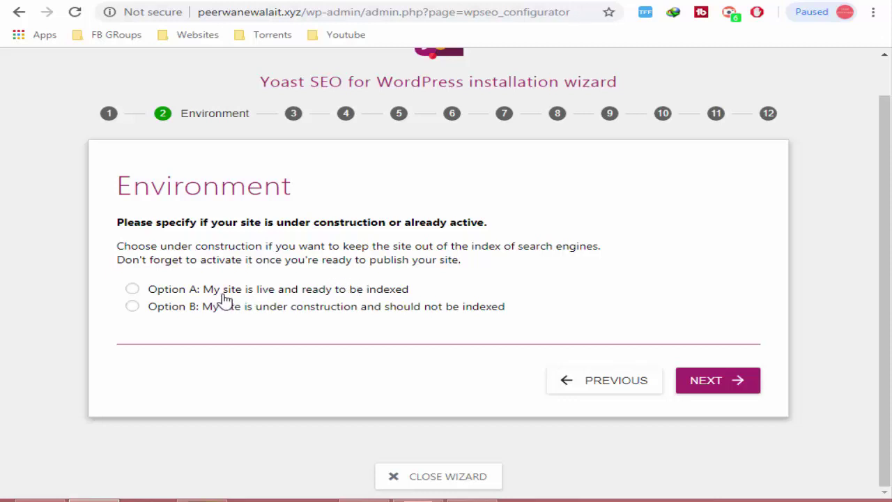
# Declare the site live and ready to be indexed, and set the site type to a blog.
pyautogui.click(298, 292)
pyautogui.click(707, 384)
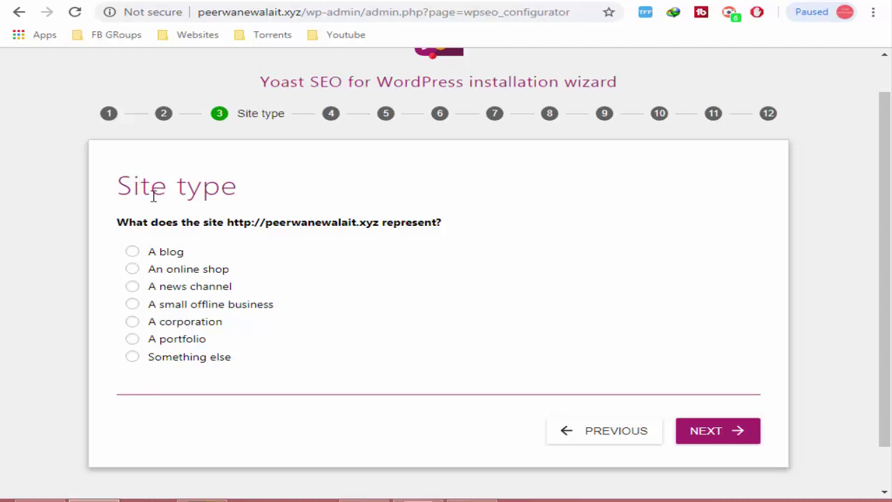
pyautogui.click(169, 254)
pyautogui.click(709, 429)
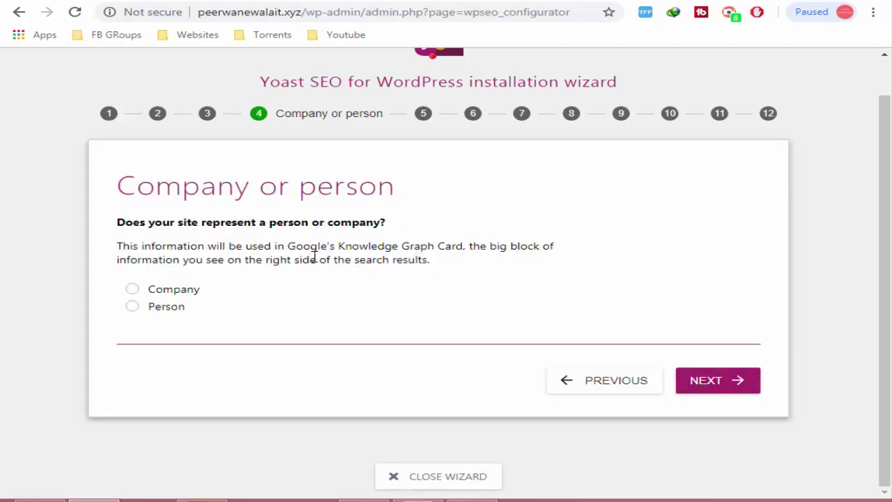
# Specify that the site represents a person, enter the person's full name, and continue to the social profiles.
pyautogui.click(175, 310)
pyautogui.click(297, 357)
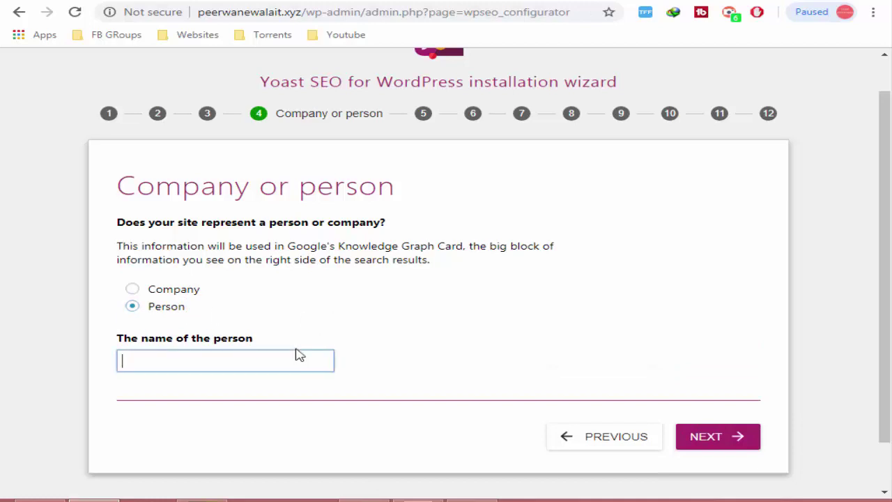
pyautogui.write('Faizan ali zafar')
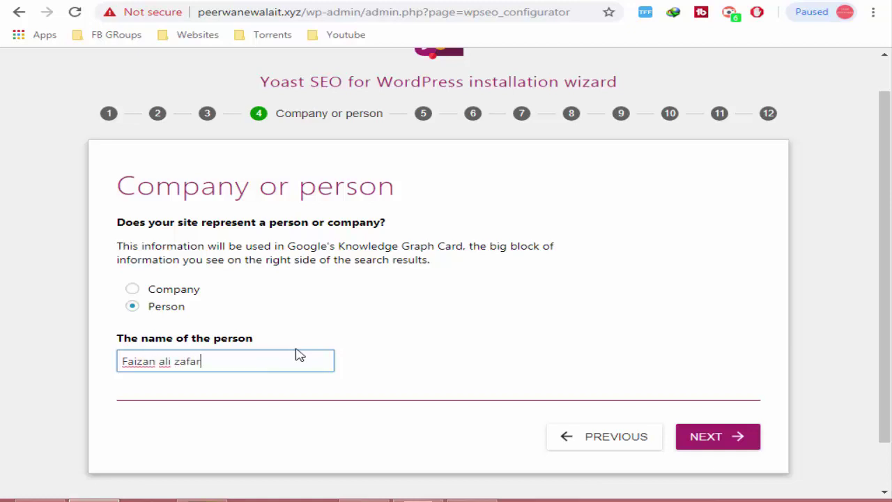
pyautogui.click(700, 437)
# Look over the social profile fields and copy the Fazie Tech channel's address from YouTube.
pyautogui.scroll(2, 510, 347)
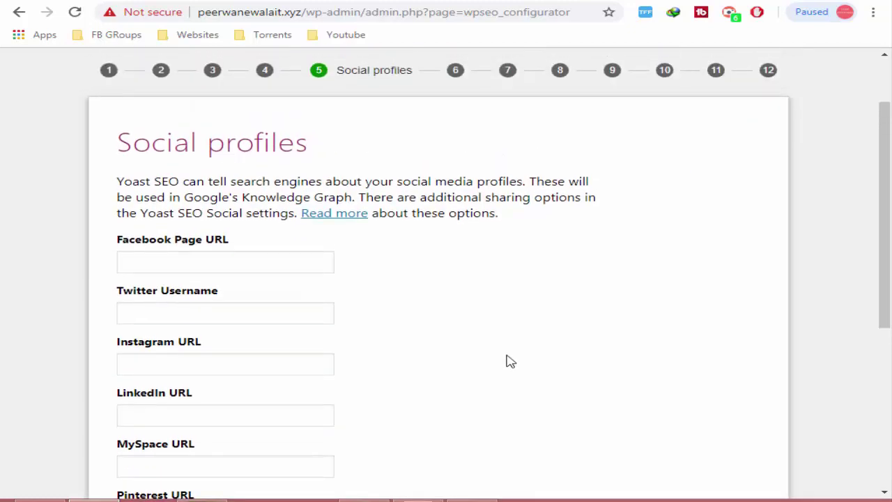
pyautogui.scroll(-6, 525, 386)
pyautogui.scroll(2, 528, 388)
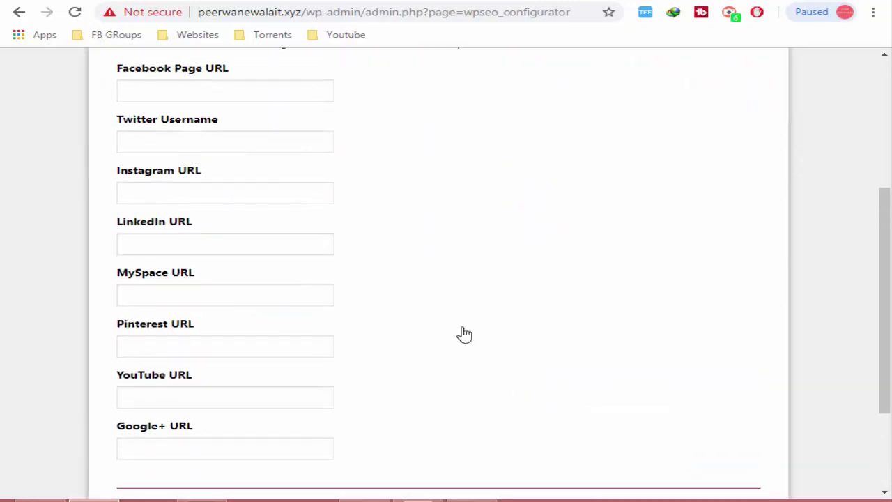
pyautogui.hotkey('ctrl', 'Tab')
pyautogui.moveTo(488, 11); pyautogui.dragTo(87, 15)
pyautogui.rightClick(237, 19)
pyautogui.click(273, 67)
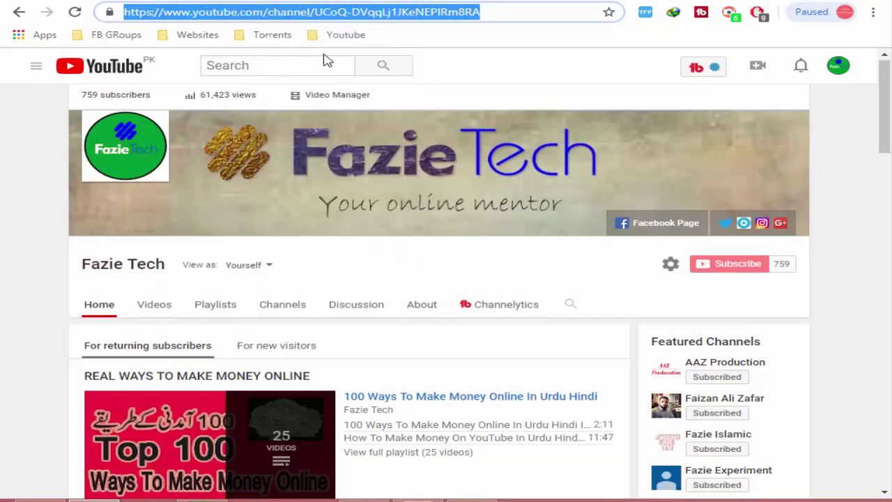
# Paste the copied channel address into the wizard's YouTube URL field.
pyautogui.hotkey('ctrl', 'Tab')
pyautogui.scroll(-2, 239, 338)
pyautogui.rightClick(206, 312)
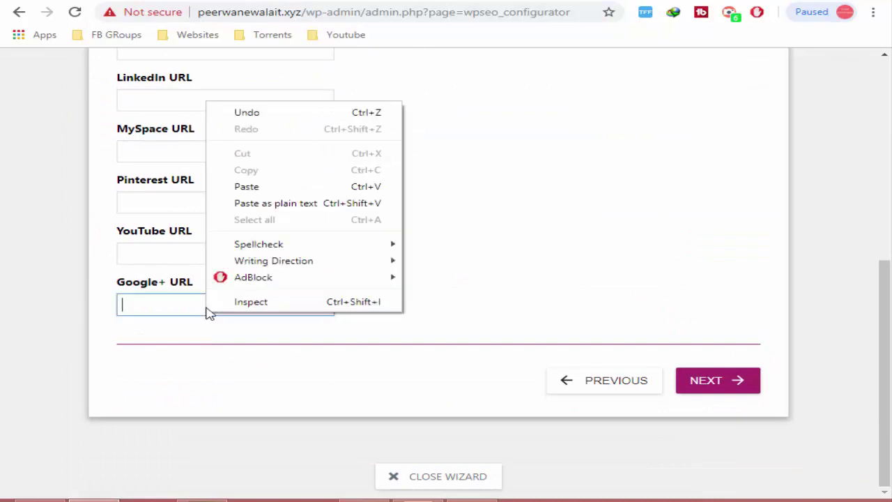
pyautogui.click(160, 255)
pyautogui.rightClick(161, 256)
pyautogui.click(199, 341)
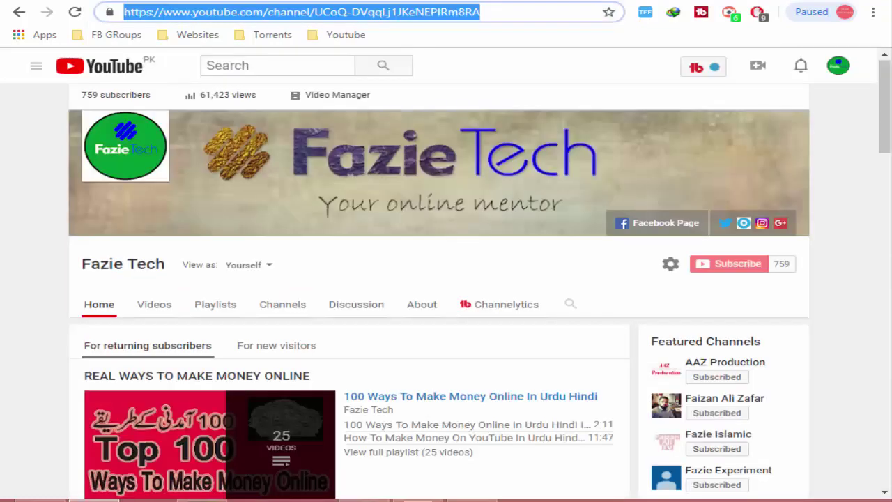
# Copy the Fazie Tech Google+ profile address from its page and paste it into the wizard's Google+ URL field.
pyautogui.hotkey('ctrl', 'Tab')
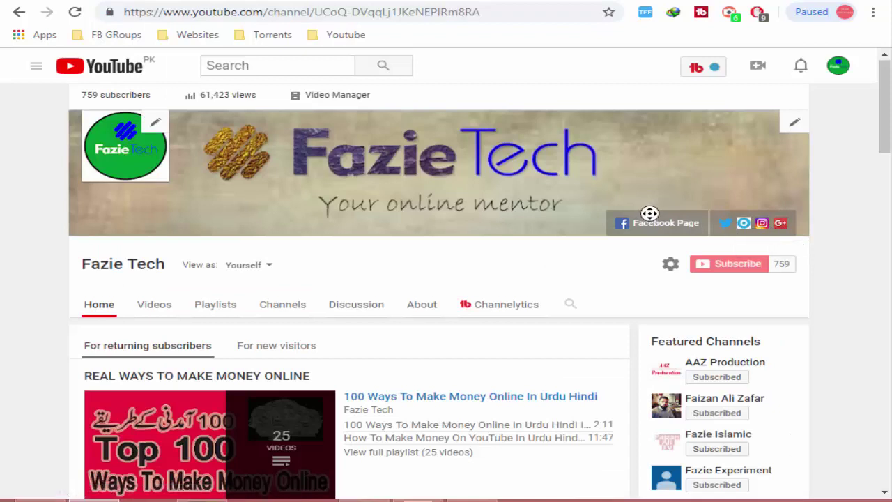
pyautogui.click(155, 122)
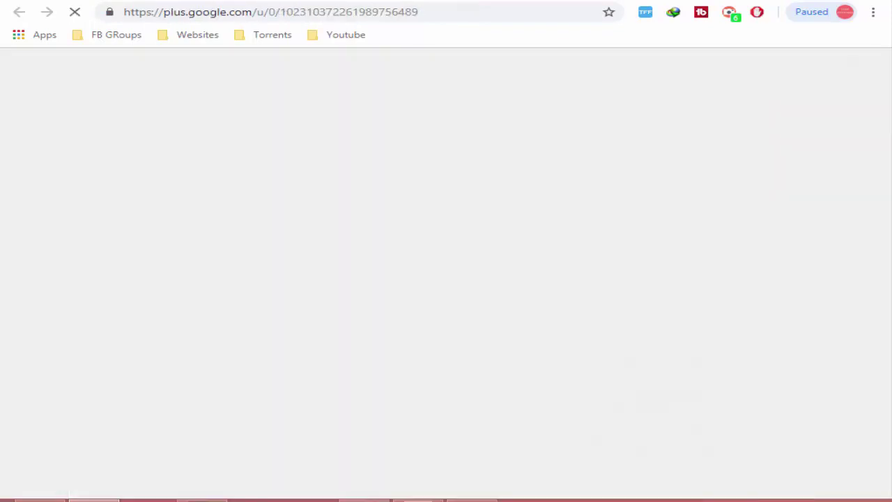
pyautogui.click(234, 12)
pyautogui.rightClick(234, 12)
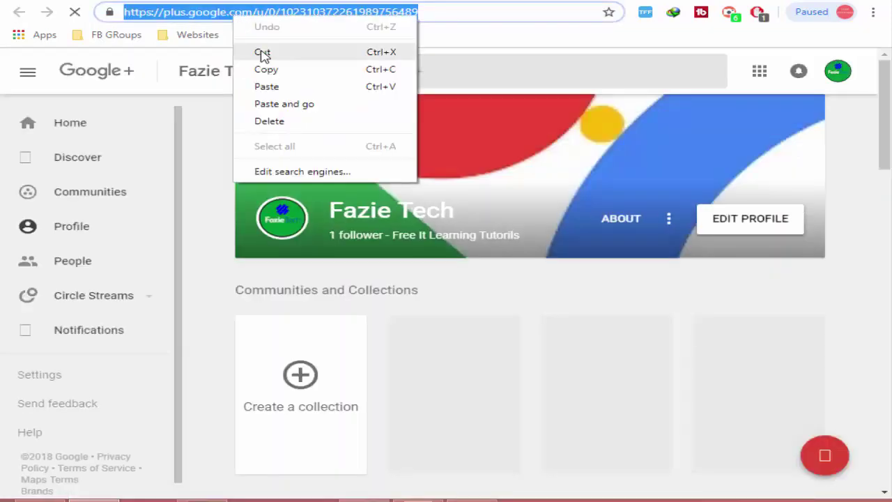
pyautogui.click(258, 54)
pyautogui.hotkey('ctrl', 'Tab')
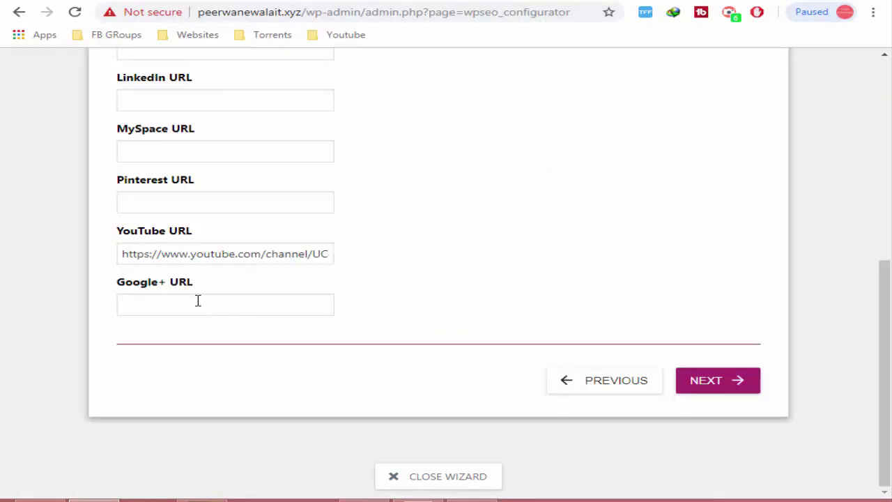
pyautogui.rightClick(197, 300)
pyautogui.click(246, 174)
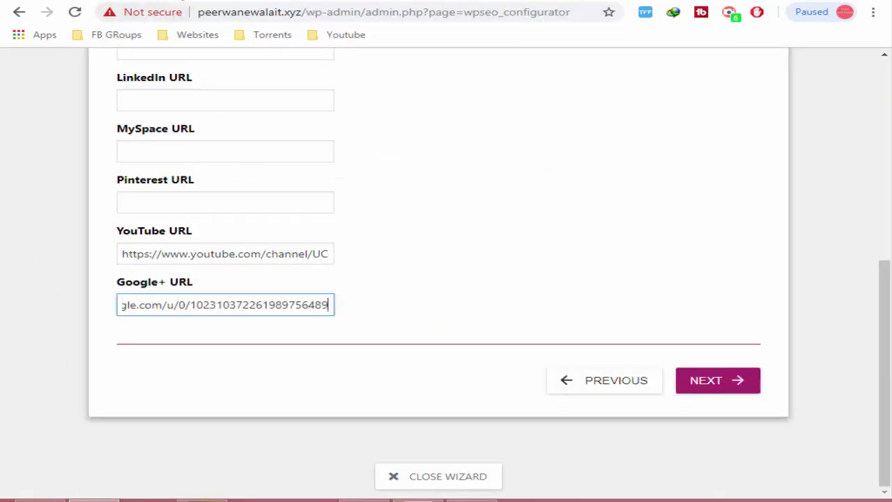
# Load the site owner's Instagram profile by replacing itlearningtutus in the broken page address with the owner's username.
pyautogui.hotkey('ctrl', 'Tab')
pyautogui.click(374, 12)
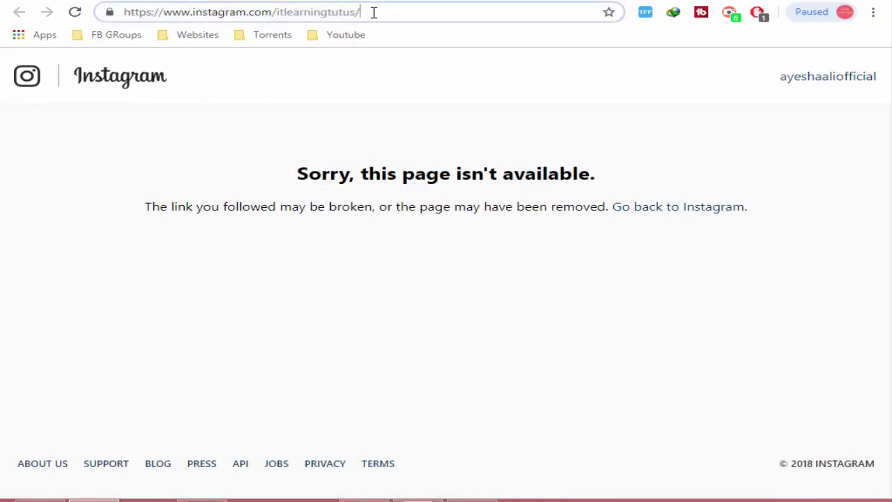
pyautogui.moveTo(374, 12); pyautogui.dragTo(280, 15)
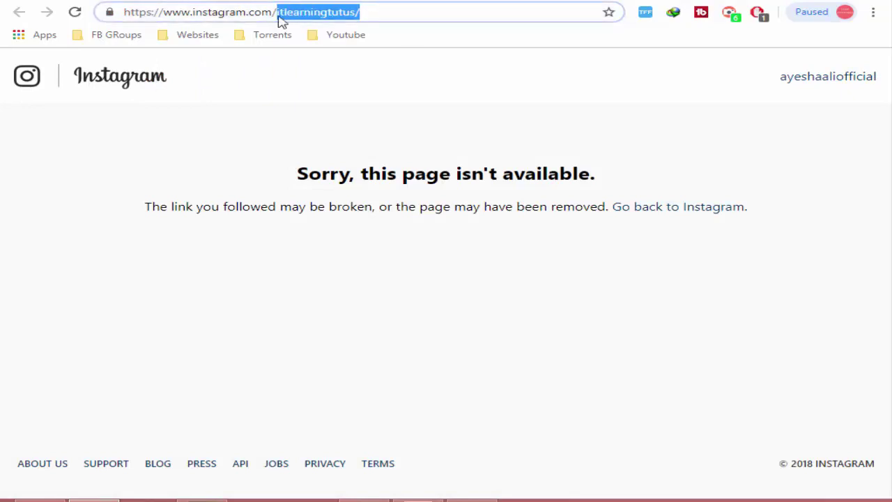
pyautogui.write('fai')
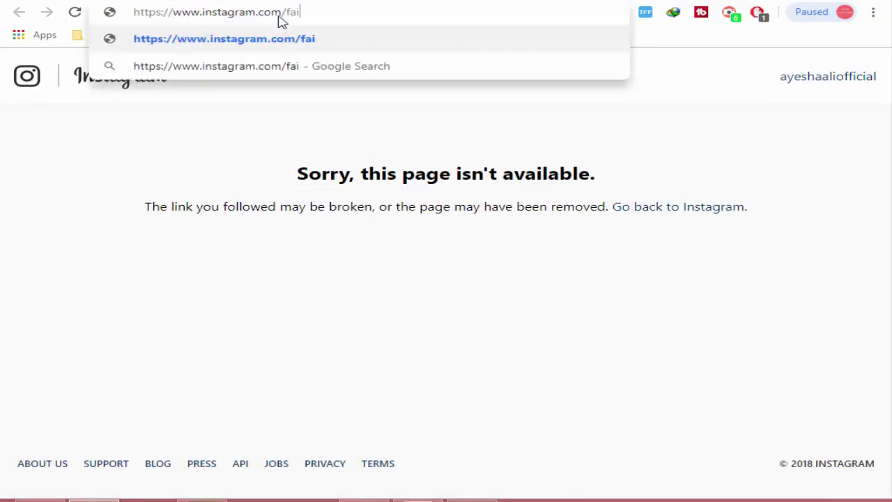
pyautogui.write('zanalizafar')
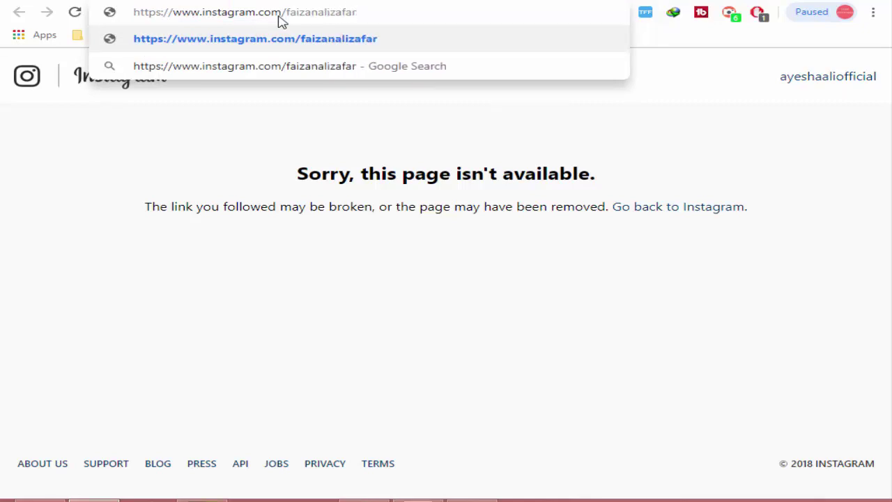
pyautogui.write('offic')
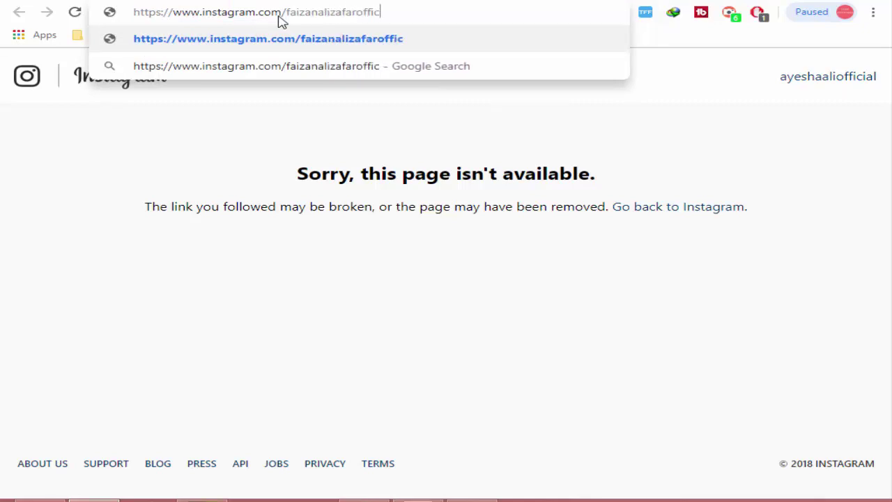
pyautogui.write('ial')
pyautogui.press('Return')
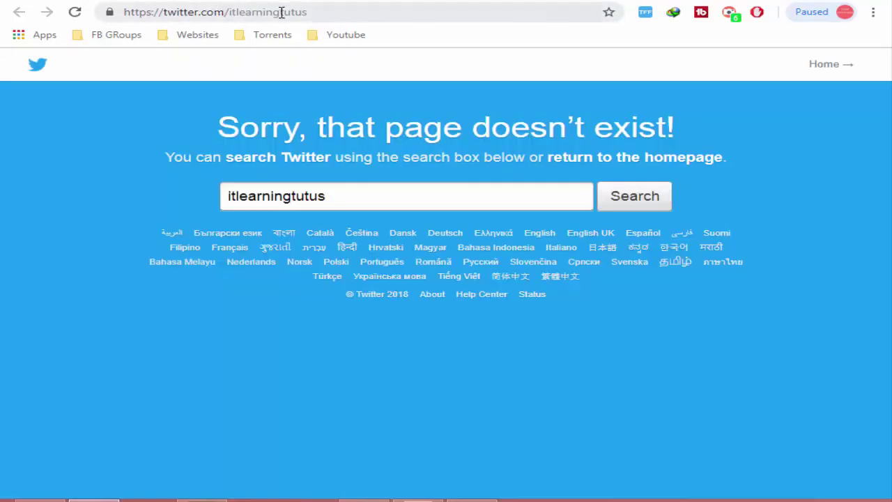
# Take the address of the loaded Instagram profile and paste it into the wizard's Instagram URL field.
pyautogui.click(282, 12)
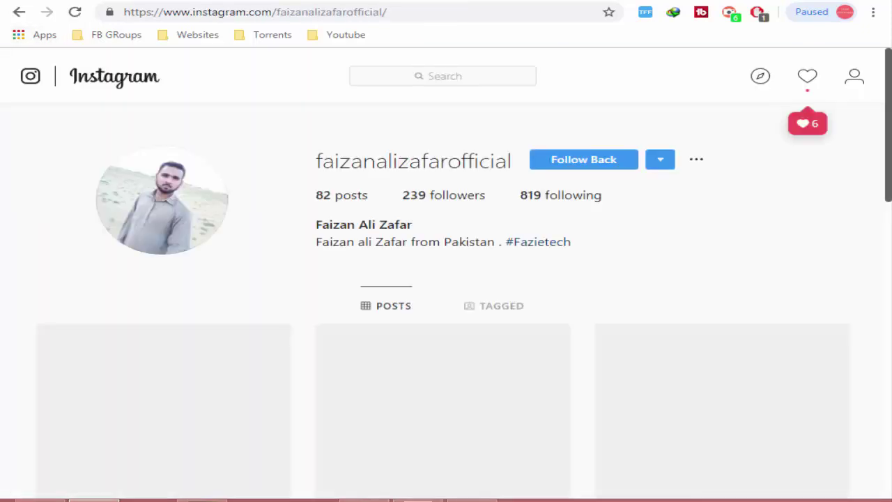
pyautogui.click(348, 19)
pyautogui.rightClick(348, 19)
pyautogui.click(377, 52)
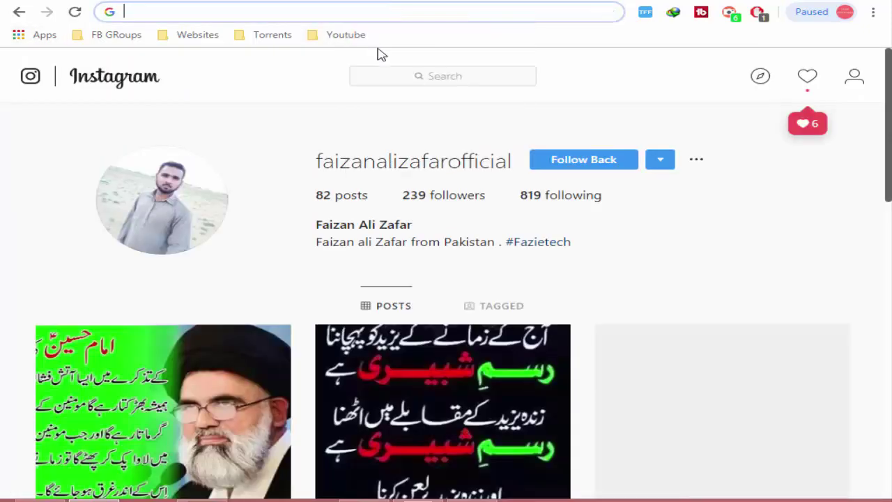
pyautogui.hotkey('ctrl', 'Tab')
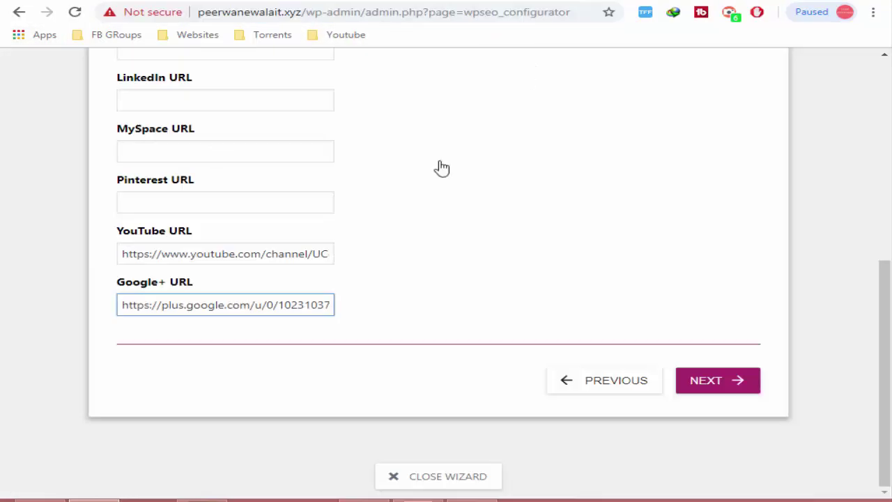
pyautogui.scroll(2, 352, 193)
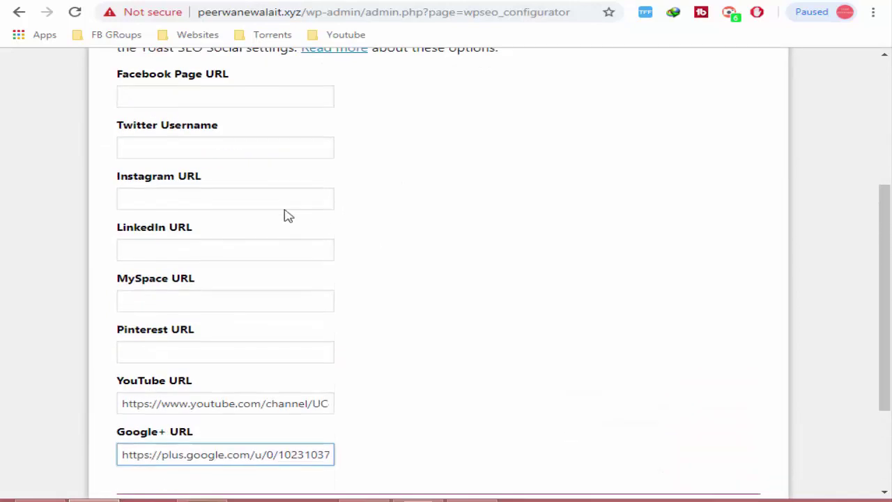
pyautogui.click(216, 197)
pyautogui.rightClick(235, 197)
pyautogui.click(286, 282)
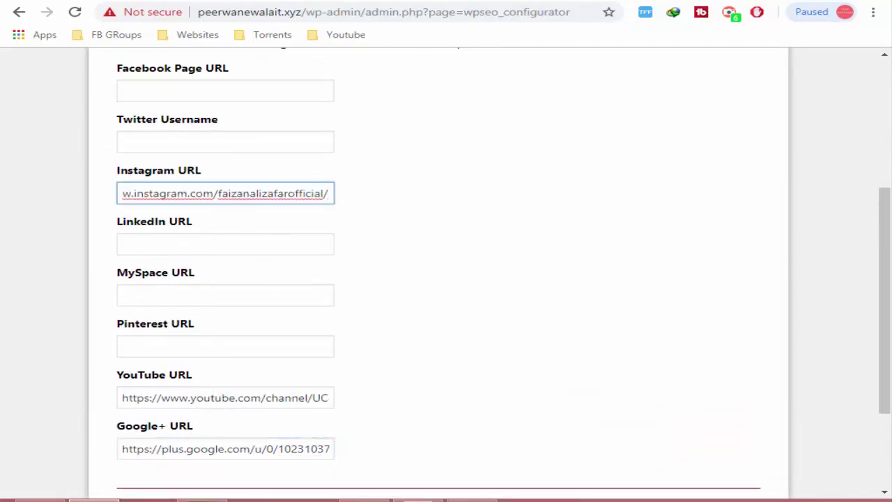
# Switch to the open Facebook news feed and expand its list of page shortcuts.
pyautogui.hotkey('ctrl', 'Tab')
pyautogui.hotkey('ctrl', 'Tab')
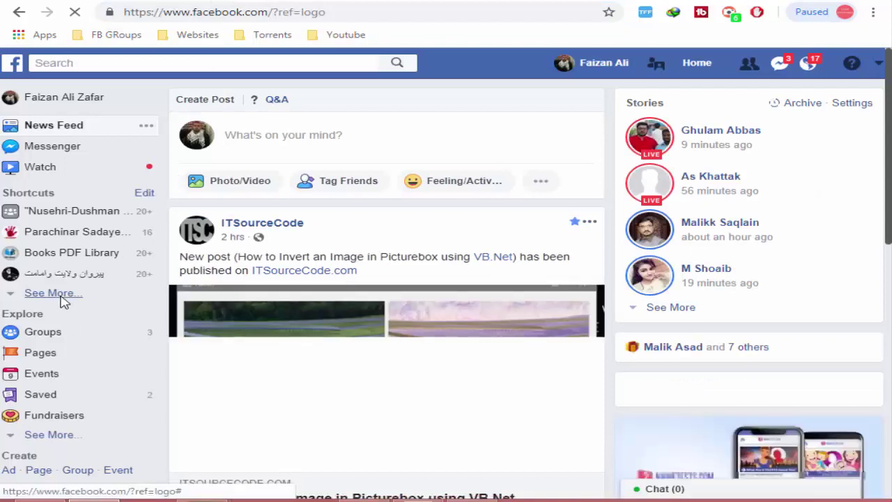
pyautogui.scroll(-1, 62, 300)
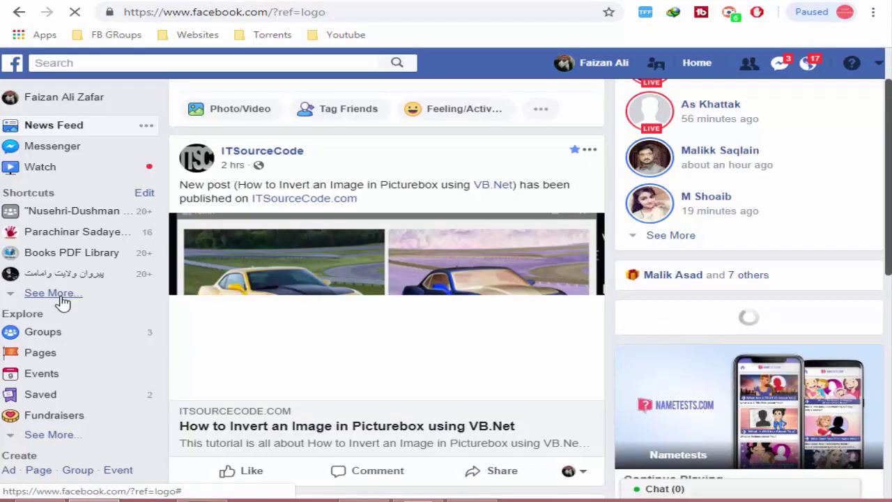
pyautogui.scroll(-1, 62, 300)
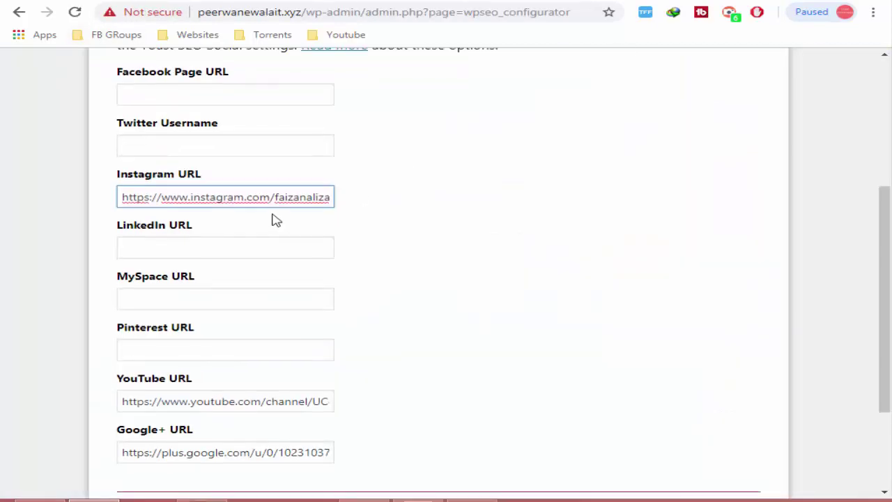
pyautogui.scroll(2, 276, 221)
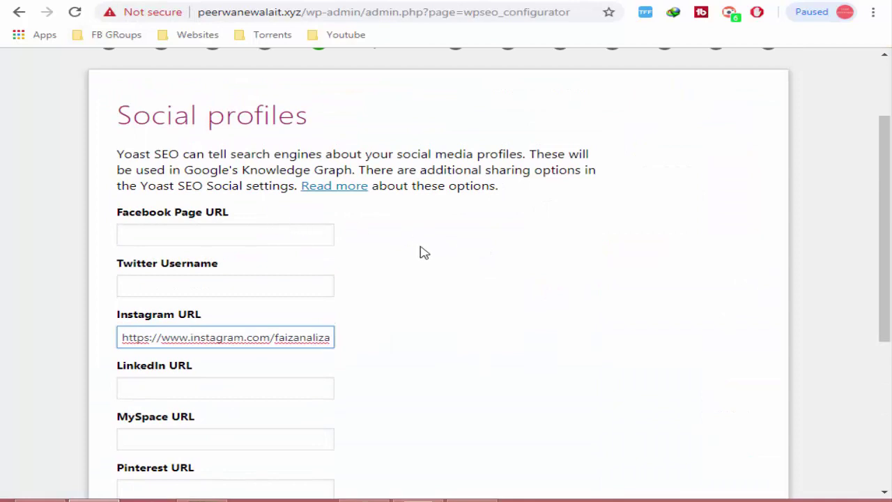
pyautogui.scroll(-1, 419, 252)
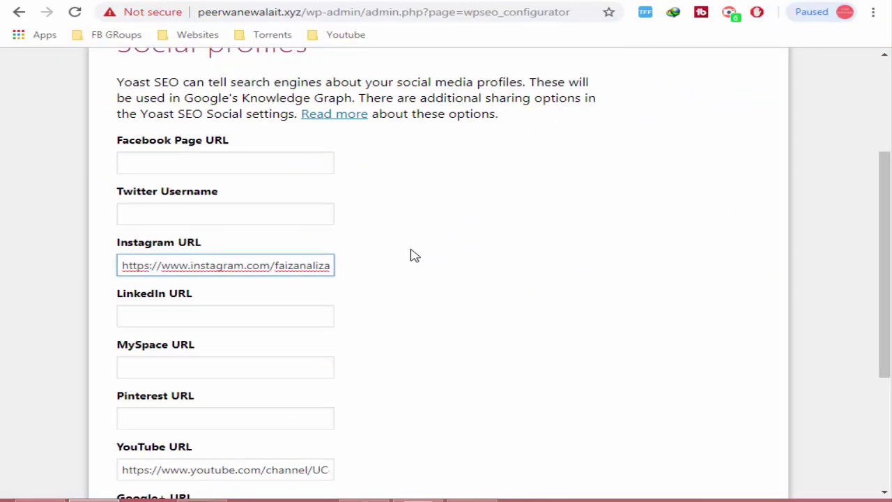
pyautogui.scroll(-3, 415, 255)
pyautogui.scroll(2, 415, 261)
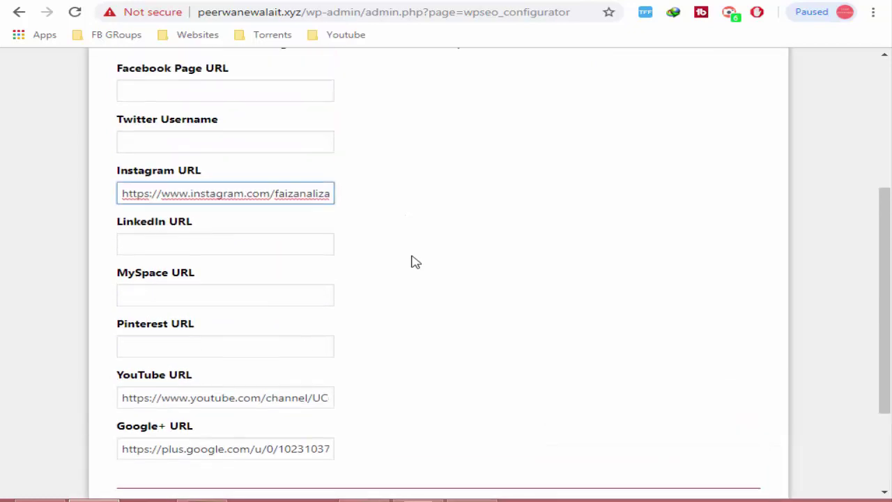
pyautogui.scroll(1, 408, 268)
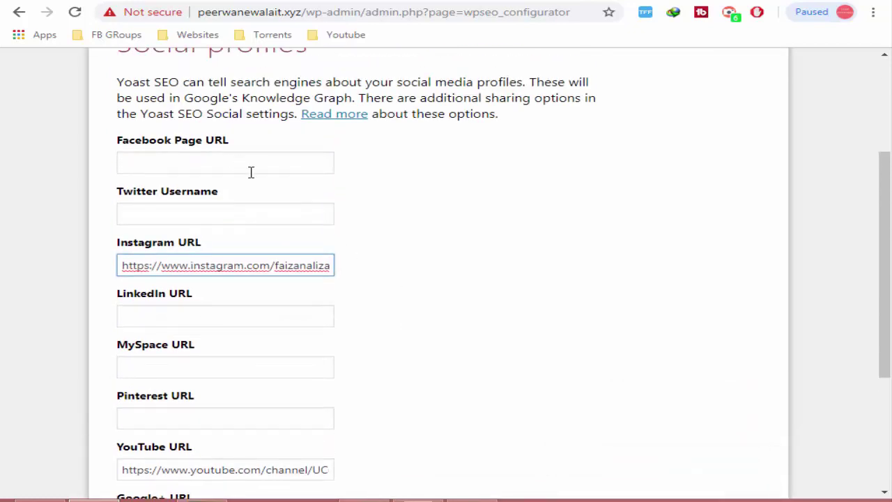
# Return to Facebook and open the site owner's page from the expanded shortcuts list.
pyautogui.click(273, 2)
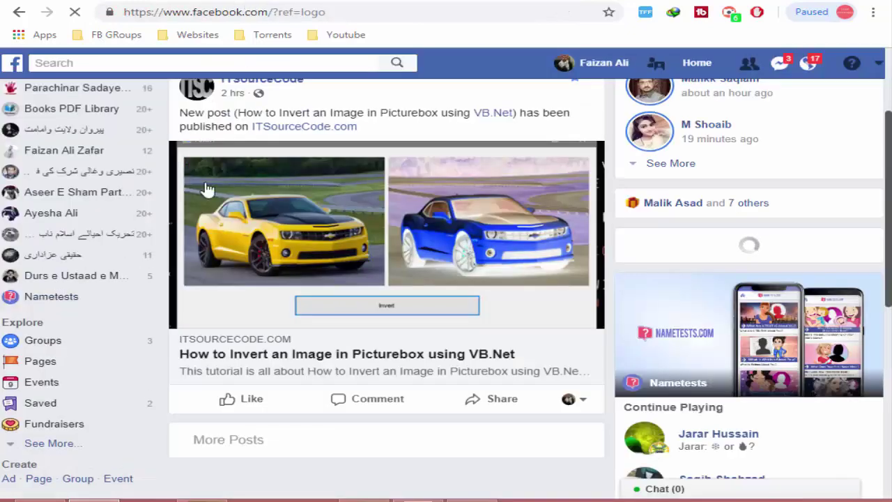
pyautogui.scroll(1, 104, 213)
pyautogui.scroll(-1, 100, 205)
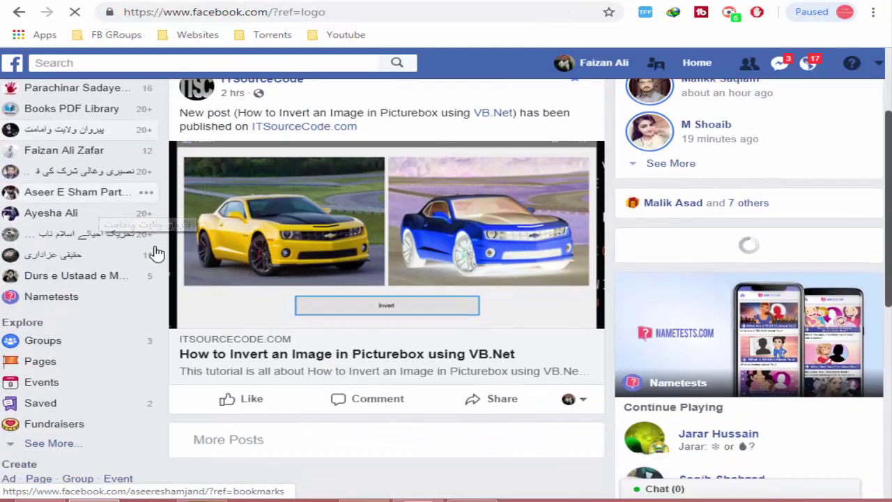
pyautogui.scroll(-1, 241, 313)
pyautogui.scroll(2, 120, 302)
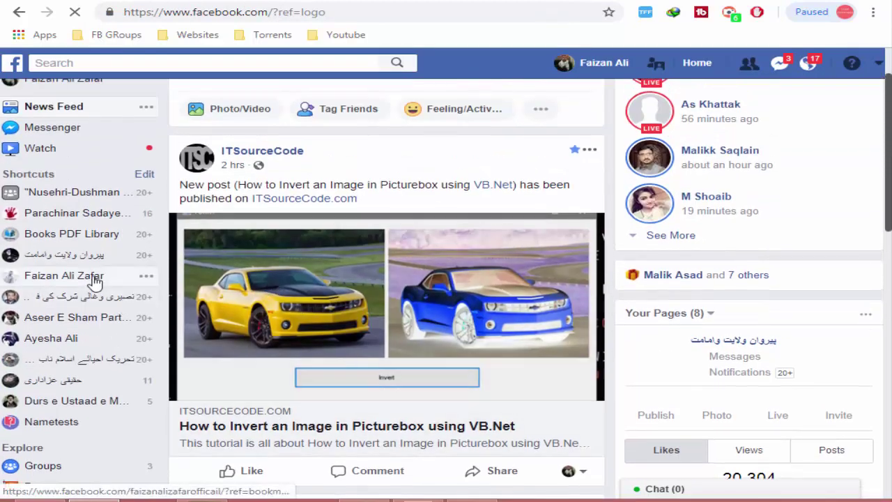
pyautogui.click(91, 279)
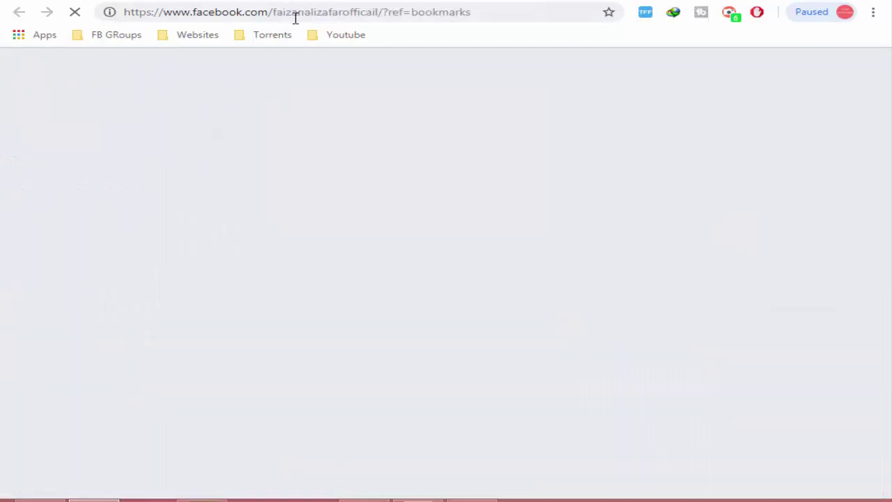
# Copy the Facebook page address without the ?ref=bookmarks part, paste it into the wizard's Facebook Page URL field, and submit the social profiles.
pyautogui.click(294, 18)
pyautogui.click(284, 14)
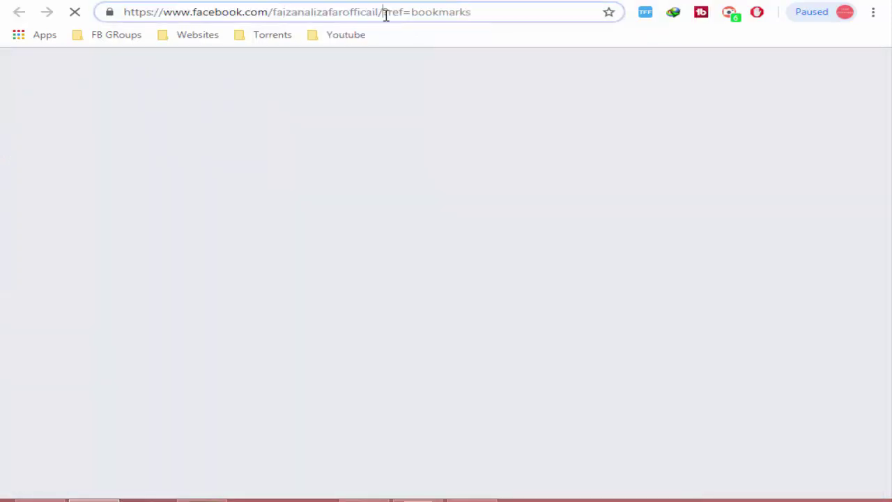
pyautogui.moveTo(385, 14); pyautogui.dragTo(93, 19)
pyautogui.rightClick(183, 22)
pyautogui.click(223, 53)
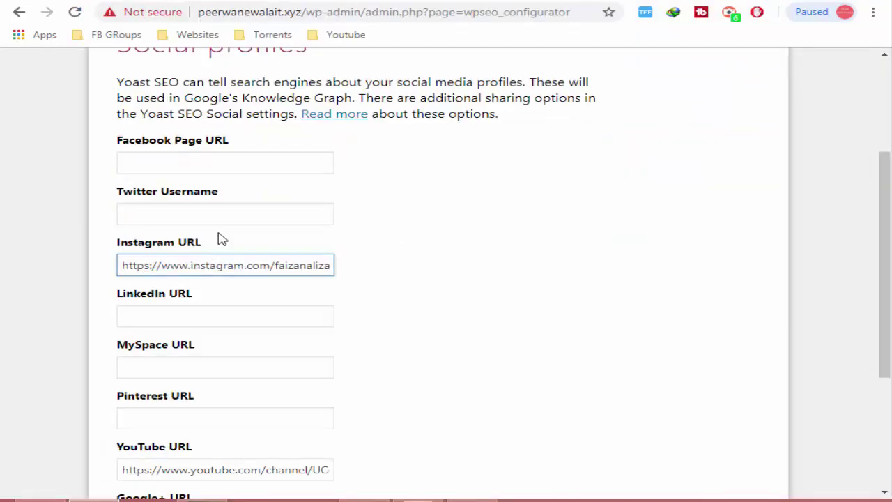
pyautogui.rightClick(255, 166)
pyautogui.click(257, 251)
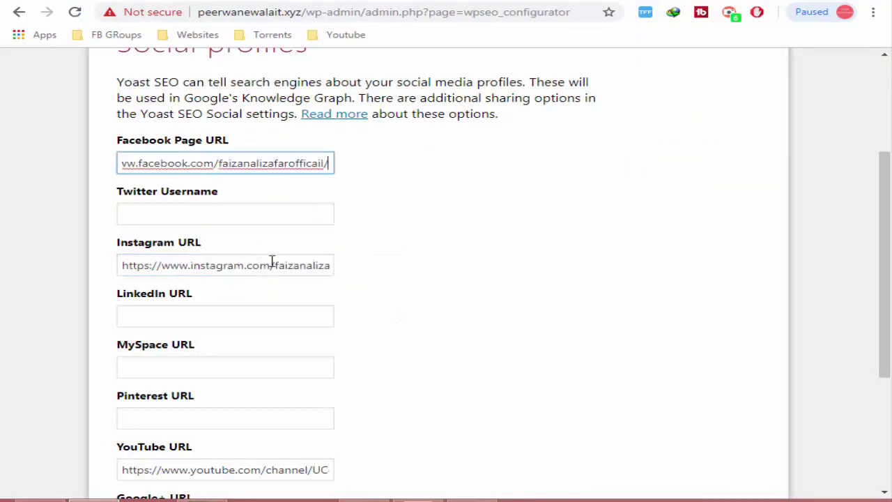
pyautogui.scroll(-3, 272, 260)
pyautogui.click(728, 380)
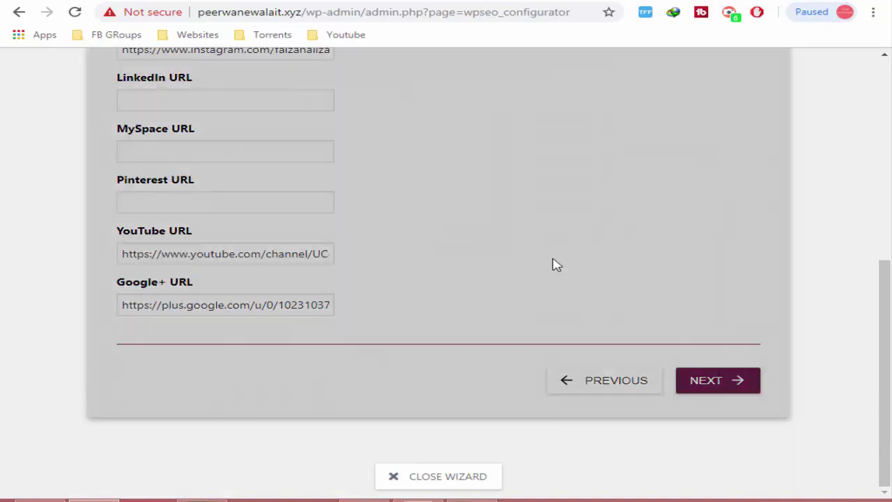
# Keep Posts, Pages, Feed Sources and Feed Items visible in search results, and set multiple authors to No.
pyautogui.scroll(-1, 554, 265)
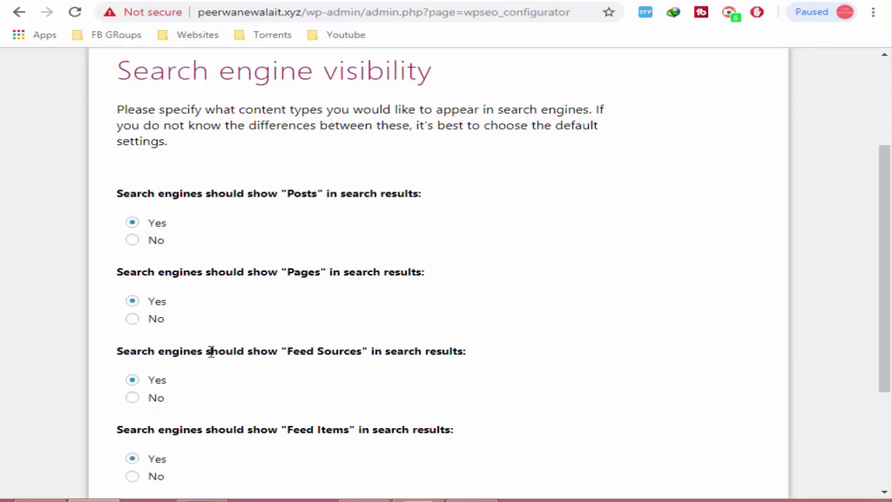
pyautogui.scroll(-1, 274, 319)
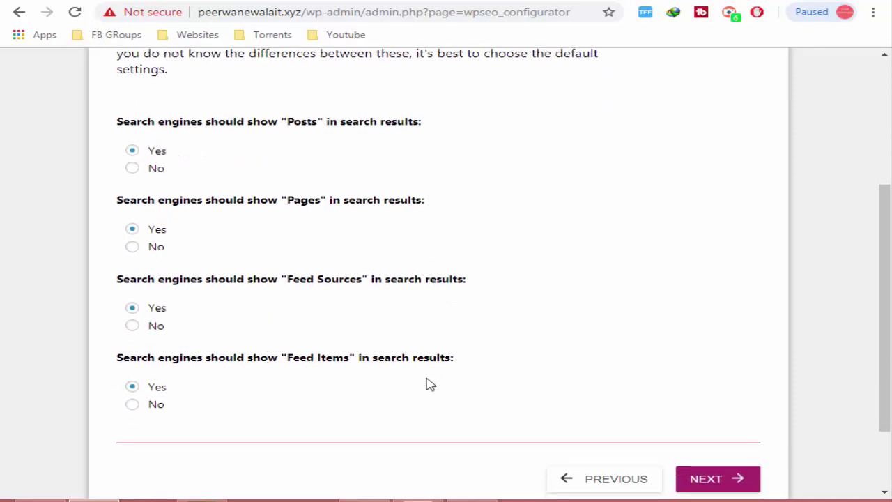
pyautogui.click(710, 476)
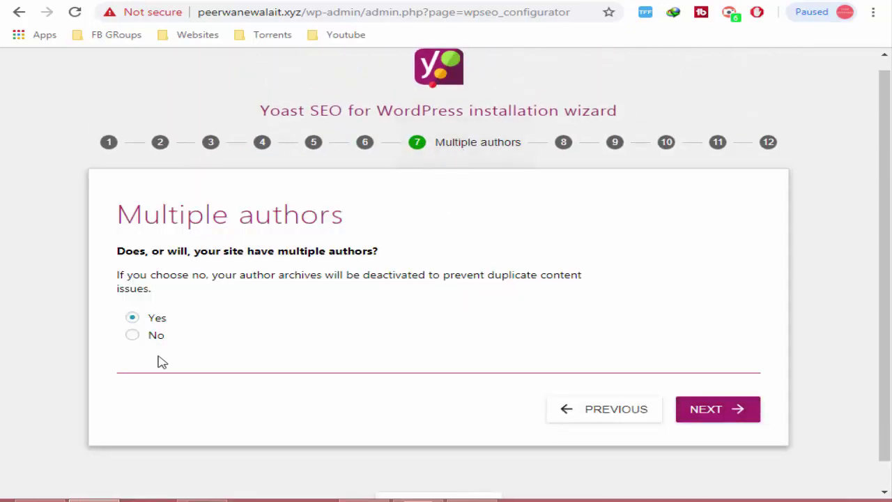
pyautogui.click(133, 337)
pyautogui.click(707, 415)
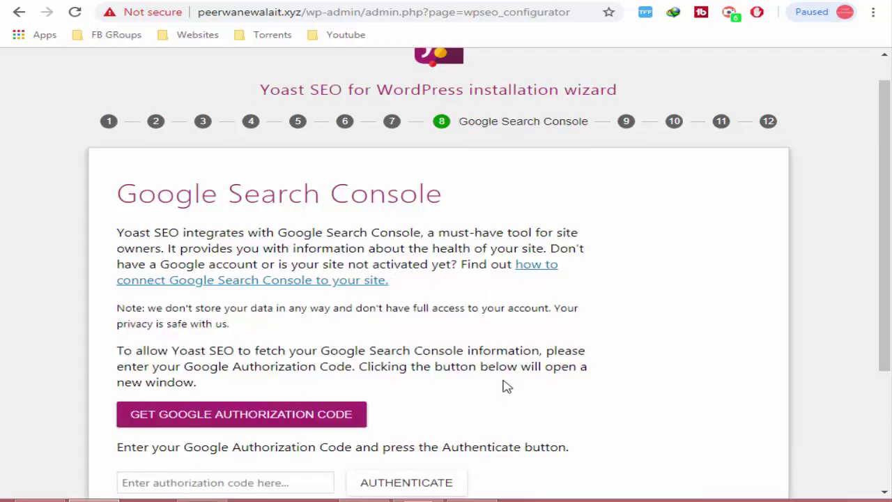
# Request a Google authorization code with the Fazie Tech account and allow Yoast SEO to access its Search Console data.
pyautogui.scroll(-1, 480, 393)
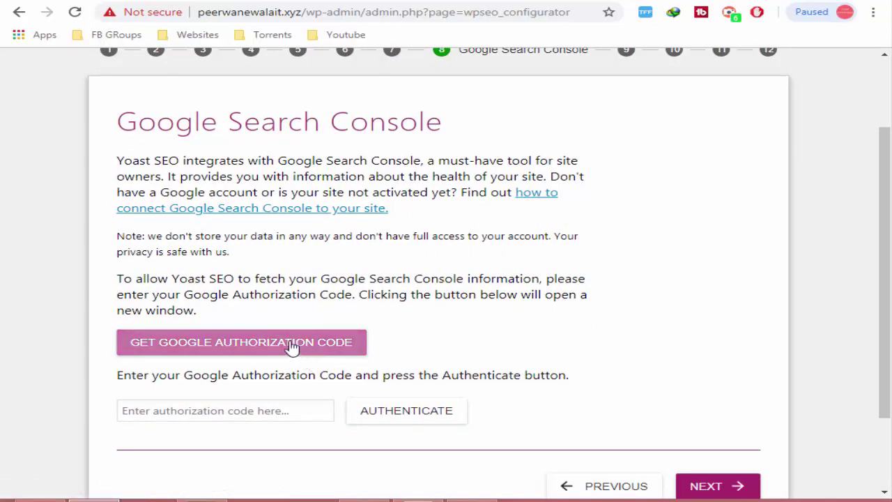
pyautogui.click(321, 350)
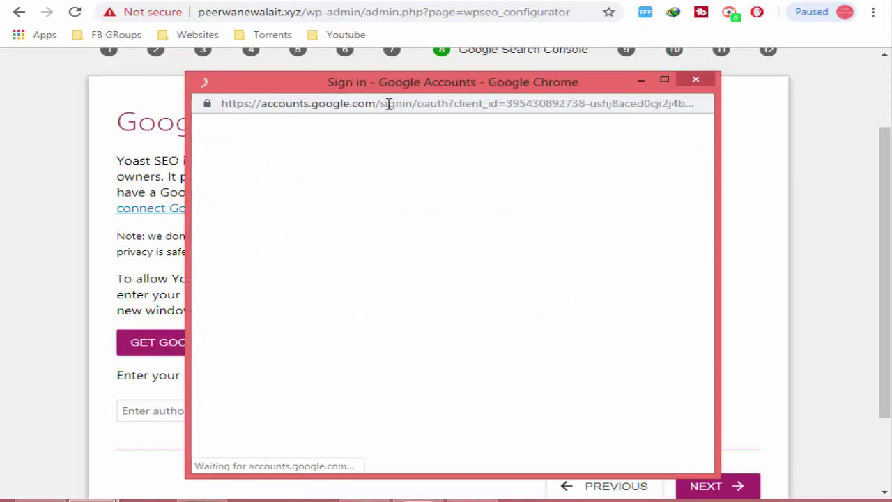
pyautogui.moveTo(366, 82); pyautogui.dragTo(463, 78)
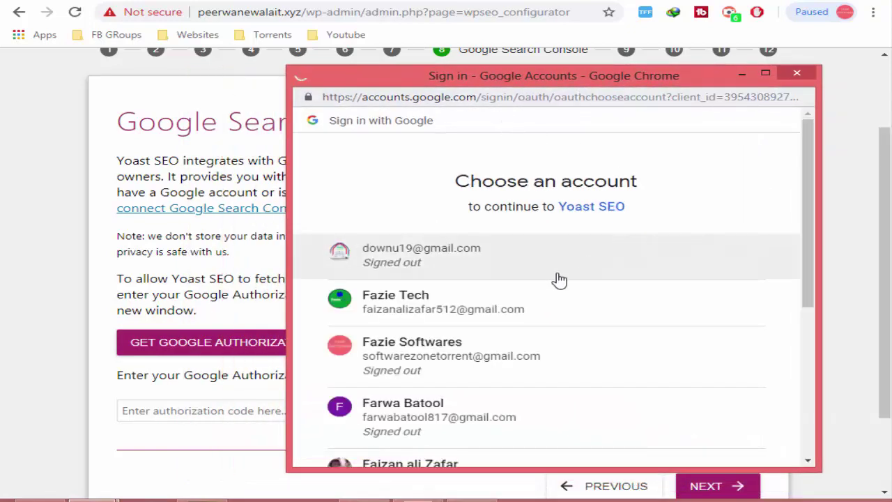
pyautogui.click(498, 304)
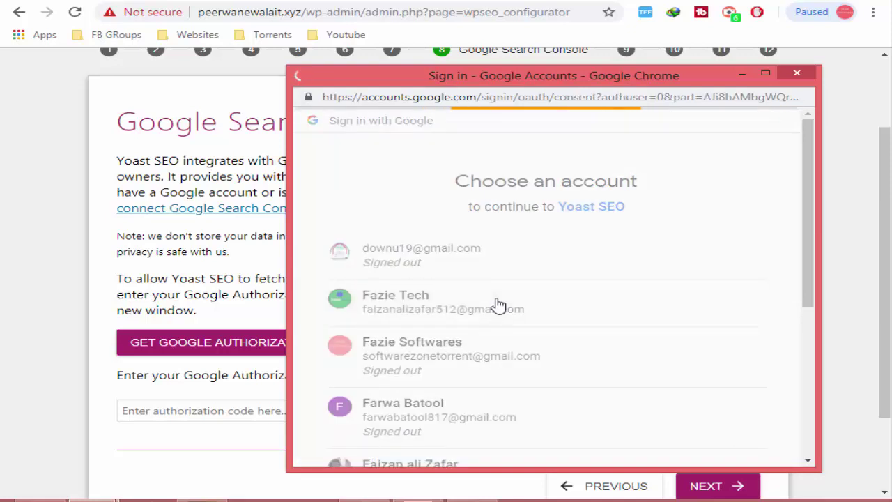
pyautogui.scroll(-2, 516, 296)
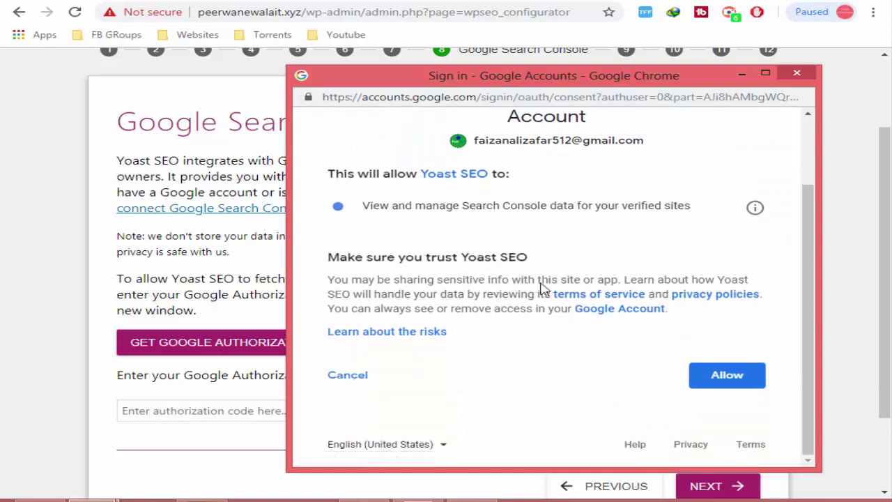
pyautogui.click(740, 376)
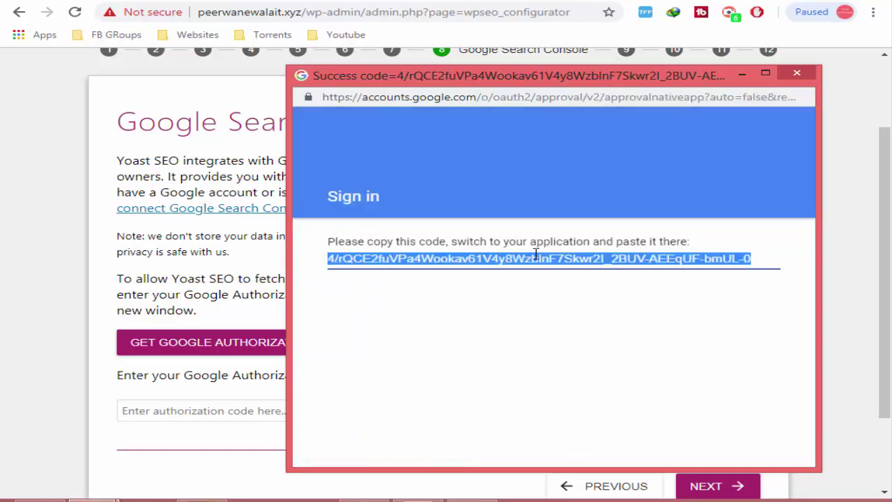
# Copy the generated Google authorization code and close the Google sign-in window.
pyautogui.rightClick(535, 255)
pyautogui.click(547, 267)
pyautogui.rightClick(545, 271)
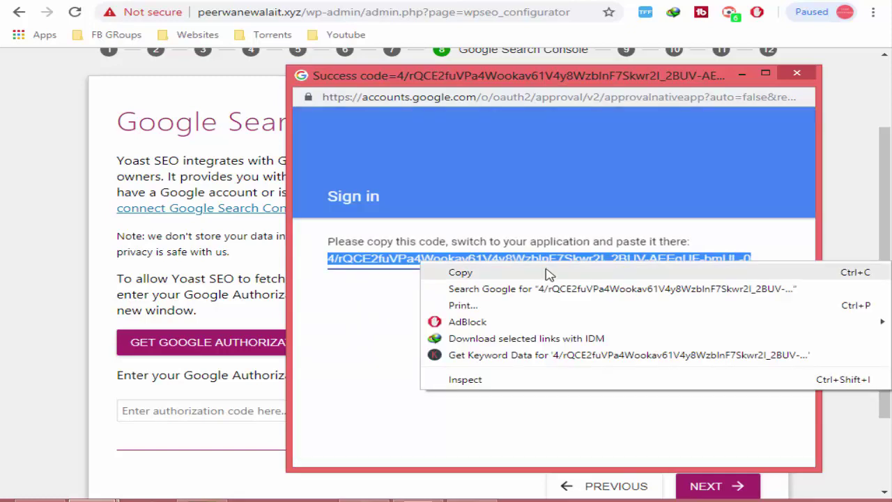
pyautogui.click(560, 274)
pyautogui.click(797, 73)
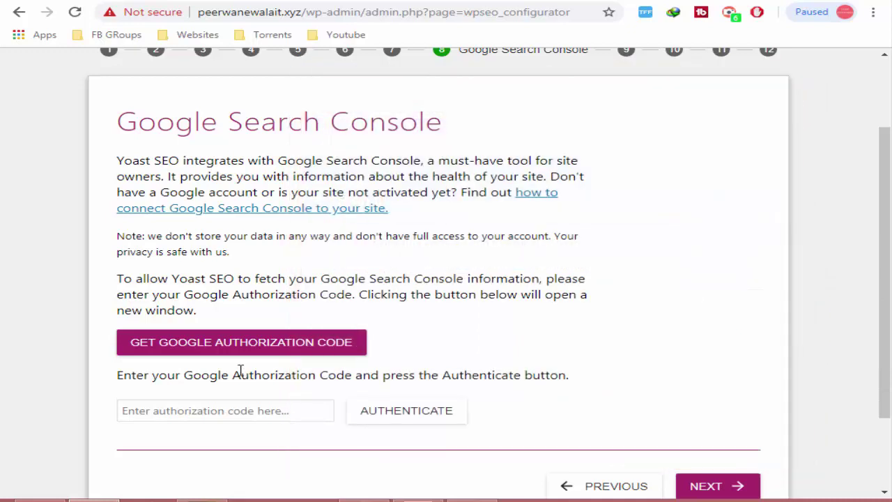
# Paste the Google authorization code into its field, authenticate, and continue to the title settings.
pyautogui.rightClick(249, 404)
pyautogui.click(319, 275)
pyautogui.click(394, 410)
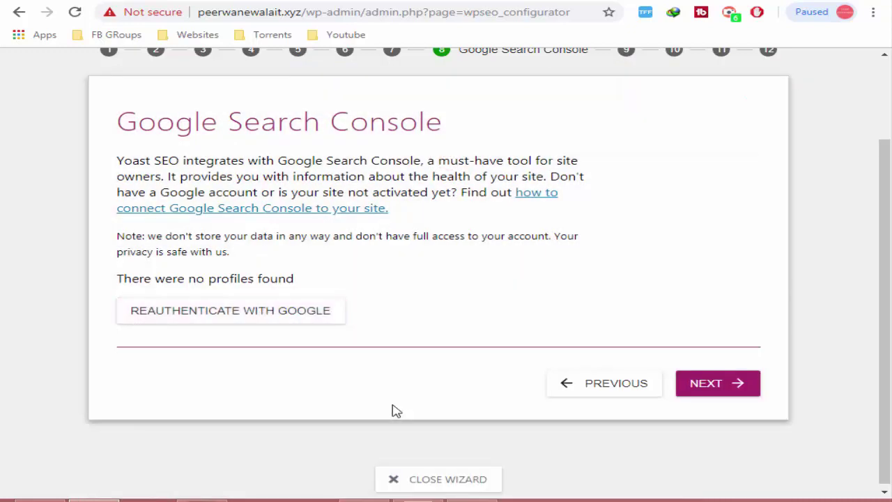
pyautogui.click(719, 387)
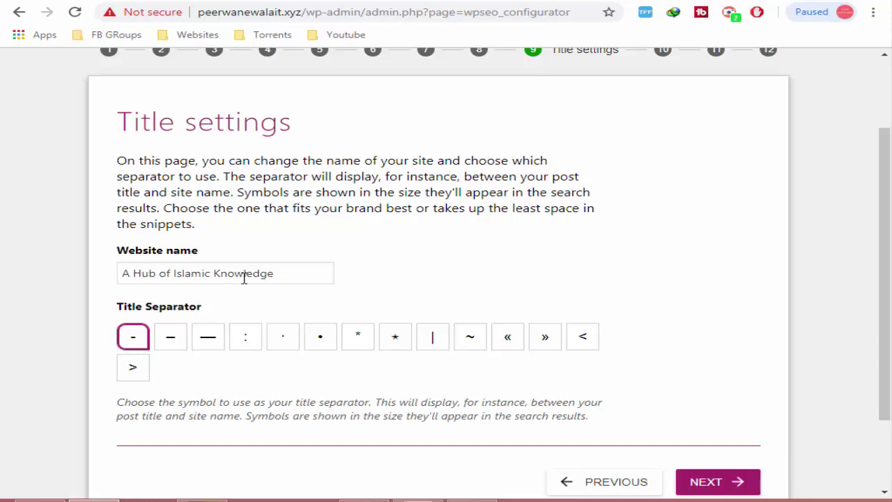
# Accept the title settings with the website name A Hub of Islamic Knowledge and hyphen separator, and skip the newsletter sign-up.
pyautogui.scroll(1, 331, 292)
pyautogui.scroll(-1, 376, 300)
pyautogui.click(722, 483)
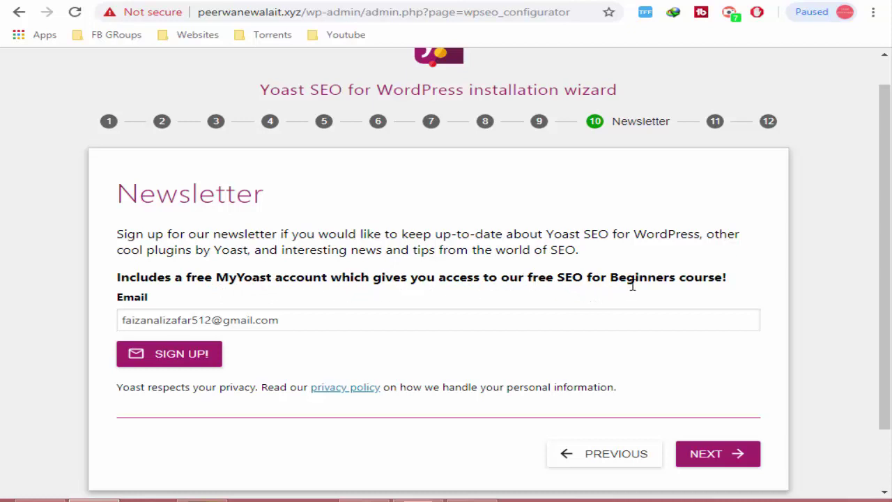
pyautogui.click(734, 449)
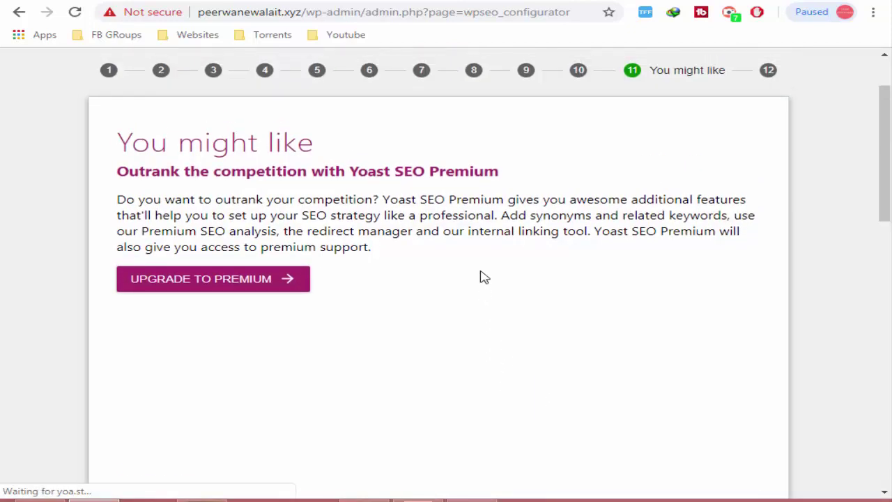
# Skip the Premium and SEO training offers and go to the end of the wizard's final Success page.
pyautogui.scroll(-5, 485, 278)
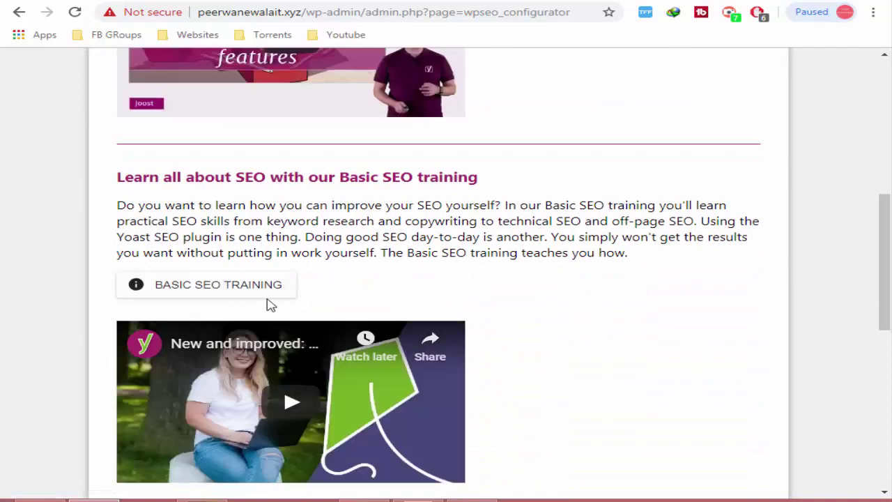
pyautogui.scroll(-6, 269, 302)
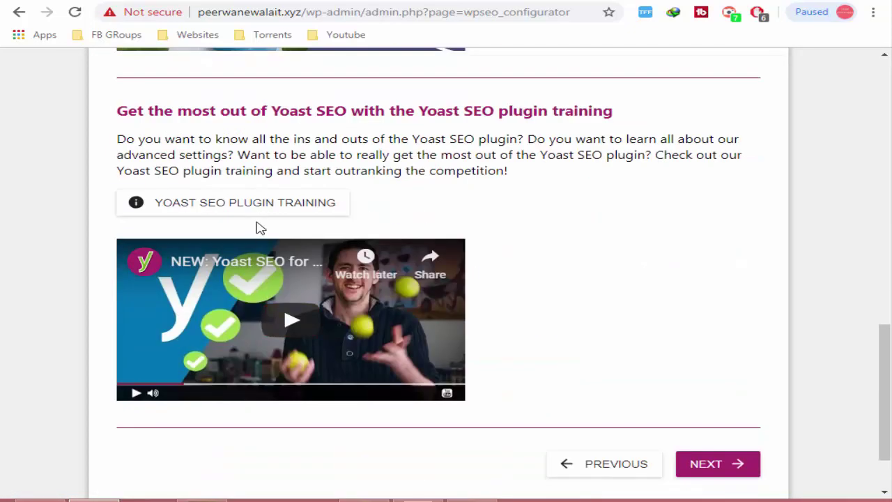
pyautogui.scroll(-2, 774, 394)
pyautogui.scroll(-1, 774, 394)
pyautogui.click(715, 383)
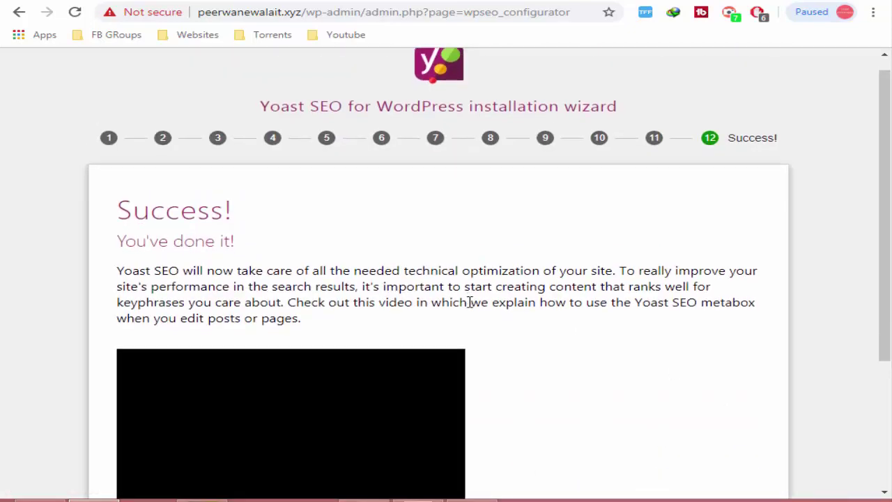
pyautogui.scroll(-3, 537, 321)
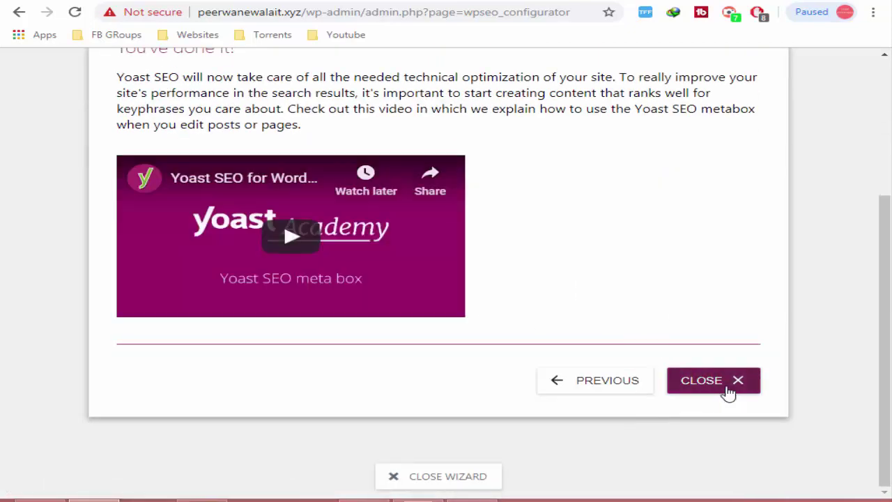
# Close the configuration wizard and open the Yoast SEO Search Console settings from the dashboard page.
pyautogui.scroll(3, 728, 392)
pyautogui.scroll(-3, 724, 376)
pyautogui.click(717, 382)
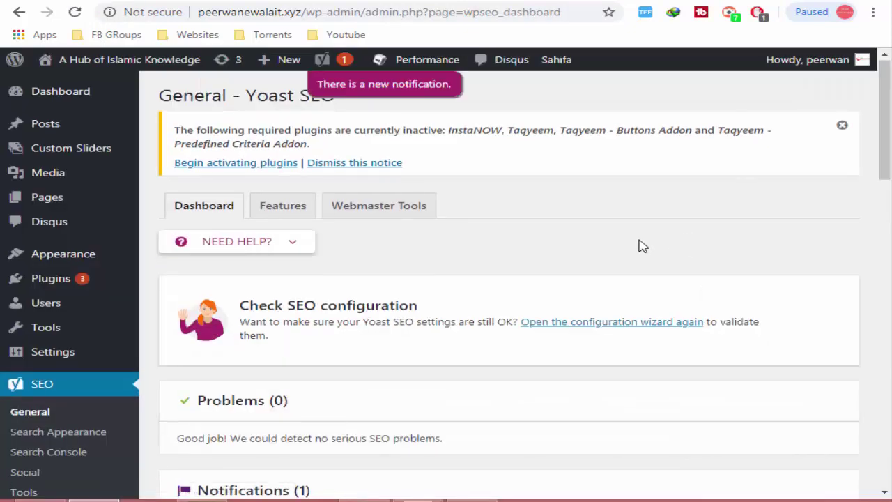
pyautogui.scroll(-2, 642, 248)
pyautogui.click(439, 397)
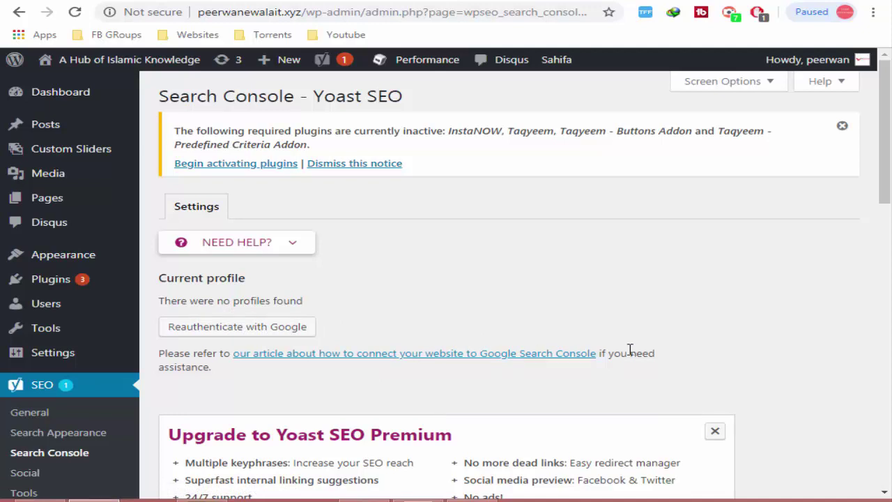
# Search Google for the phrase "Google Search Console" selected in the settings page, open the official result, and start the service.
pyautogui.moveTo(602, 353); pyautogui.dragTo(483, 357)
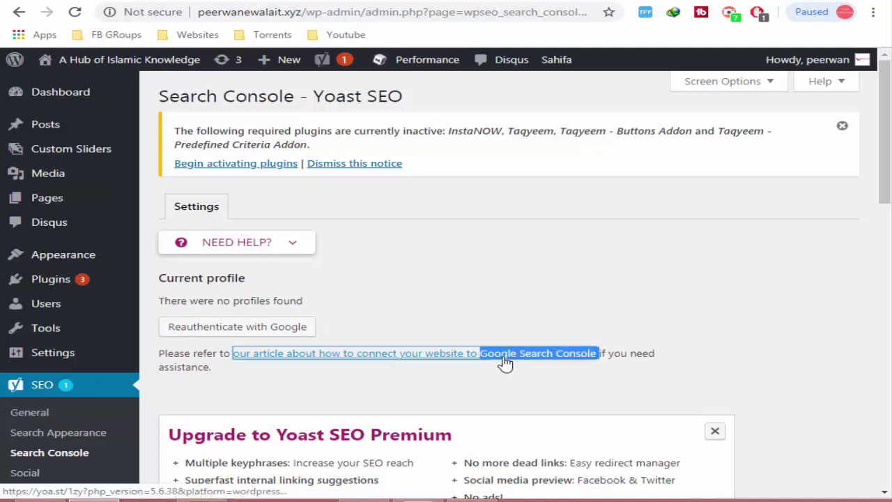
pyautogui.rightClick(503, 357)
pyautogui.click(558, 255)
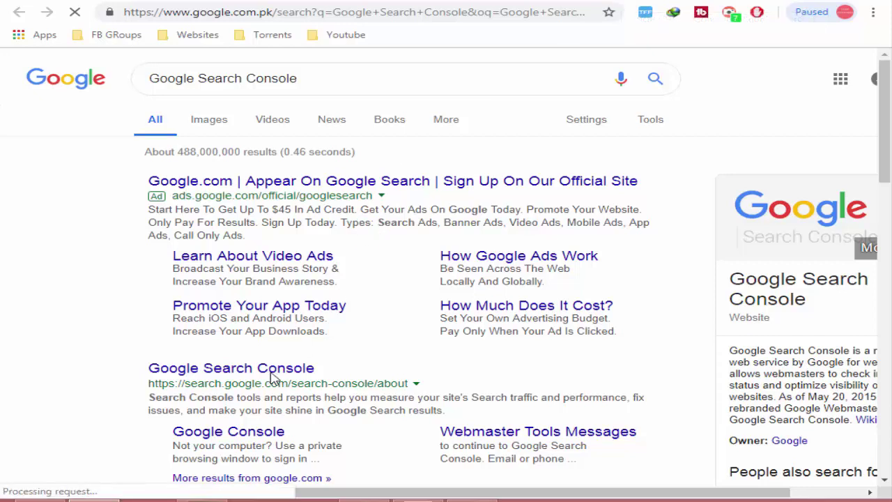
pyautogui.click(269, 371)
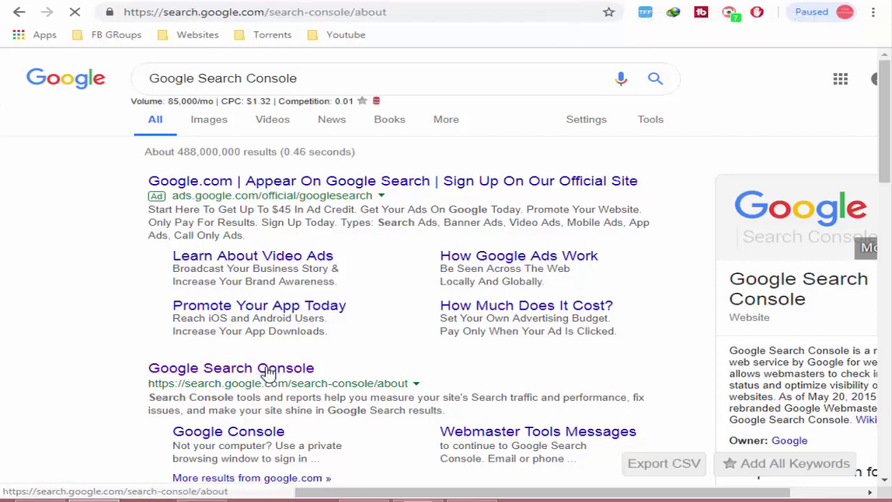
pyautogui.scroll(-3, 160, 272)
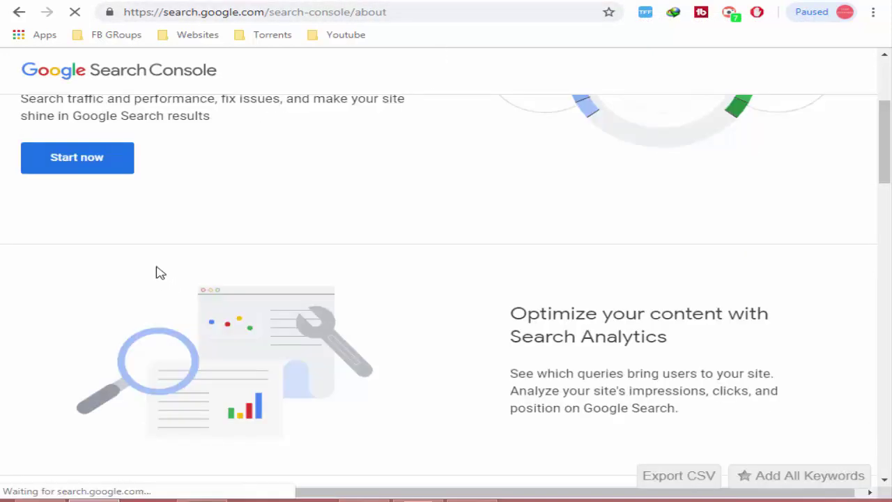
pyautogui.click(88, 157)
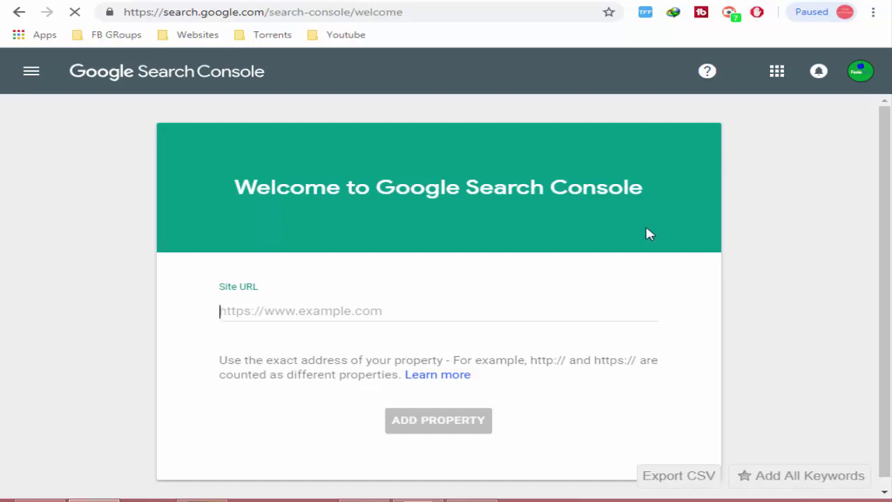
pyautogui.hotkey('ctrl', 'shift', 'Tab')
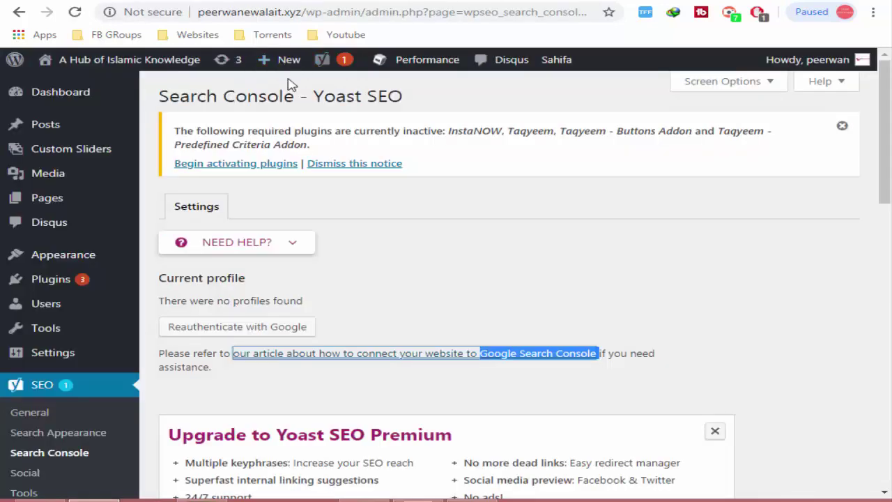
pyautogui.rightClick(125, 62)
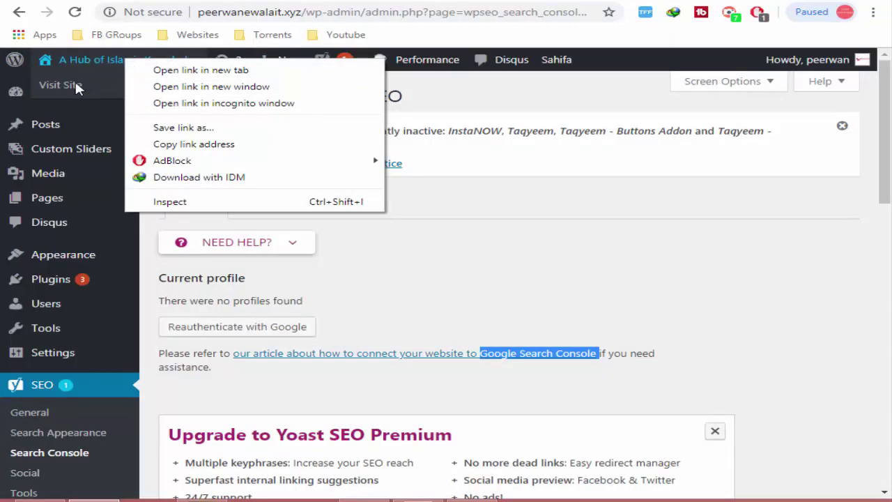
pyautogui.click(139, 168)
pyautogui.hotkey('ctrl', 'Tab')
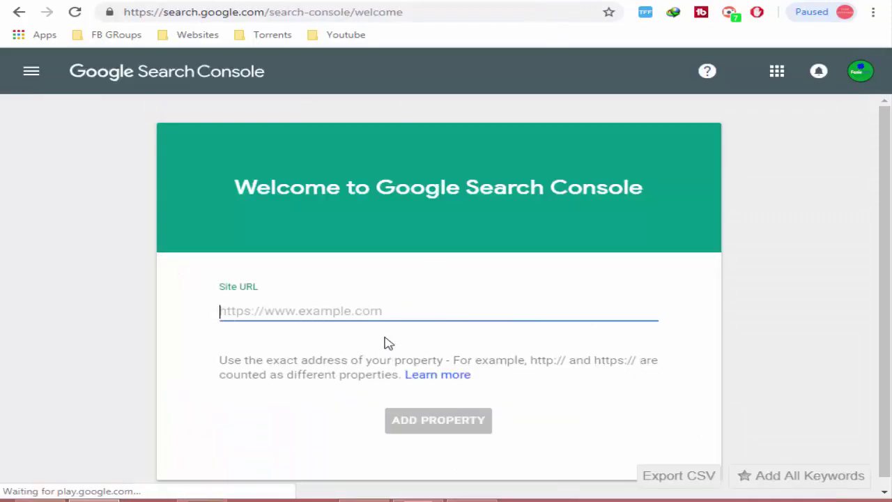
pyautogui.rightClick(388, 317)
pyautogui.click(441, 188)
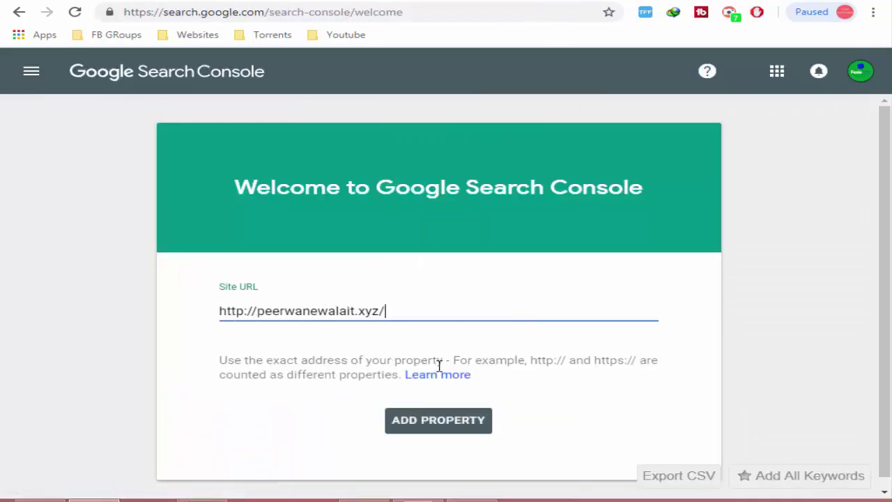
pyautogui.click(435, 423)
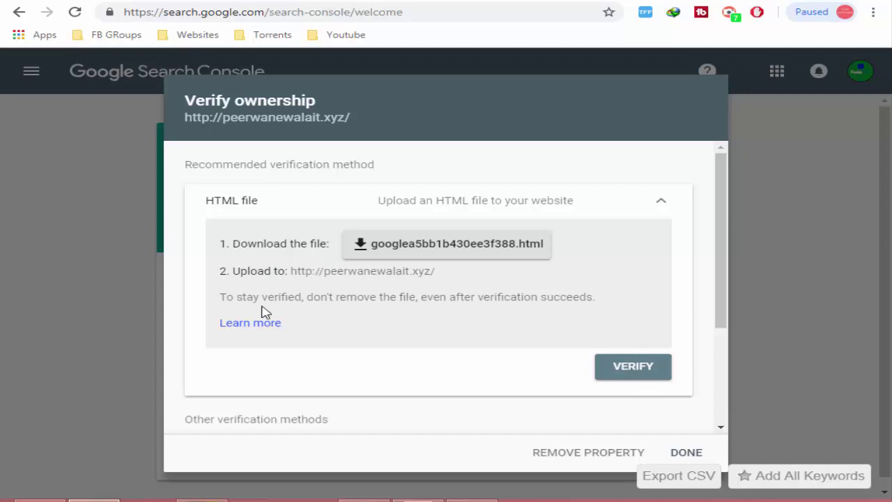
# Expand the HTML tag verification method and look over the other ownership verification methods.
pyautogui.scroll(-3, 319, 318)
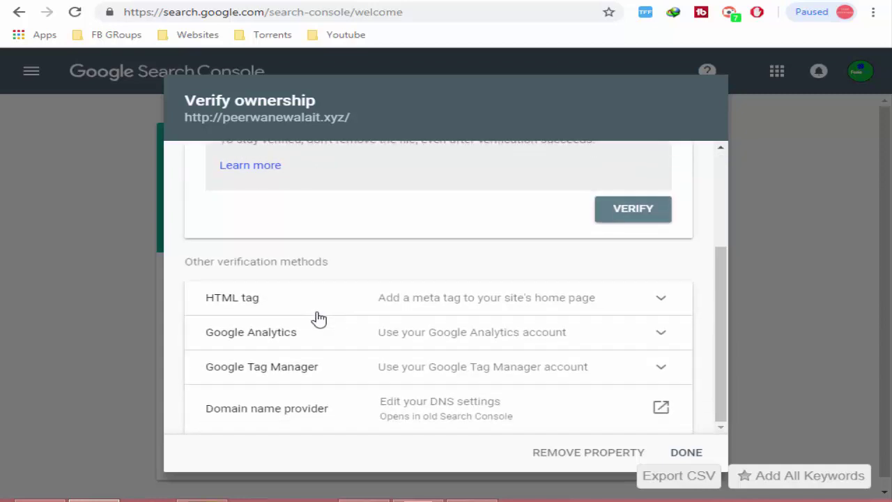
pyautogui.click(364, 306)
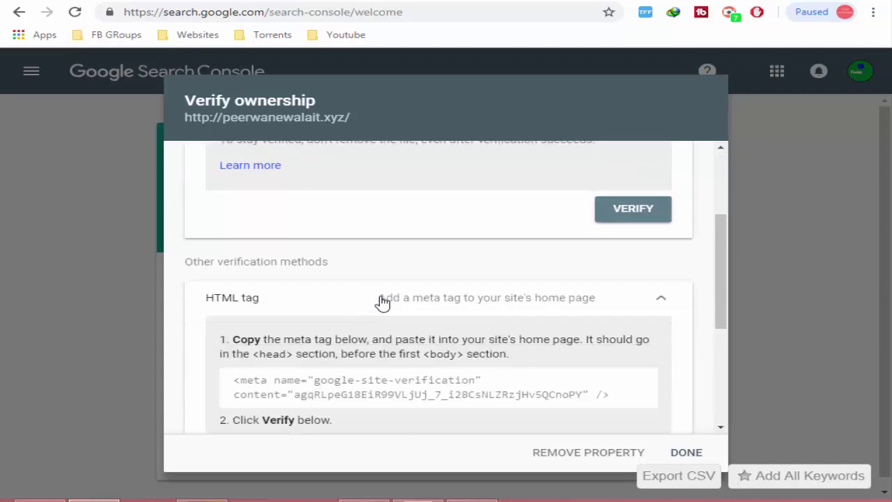
pyautogui.scroll(-1, 379, 299)
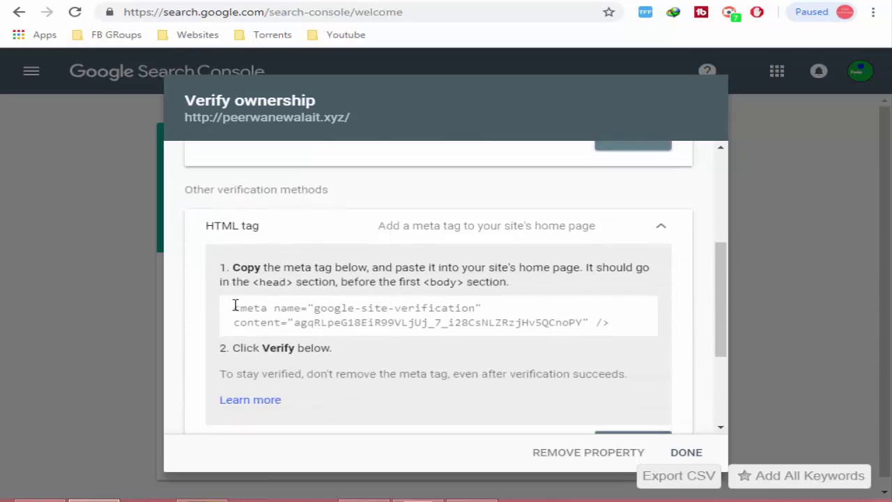
pyautogui.moveTo(235, 305); pyautogui.dragTo(626, 333)
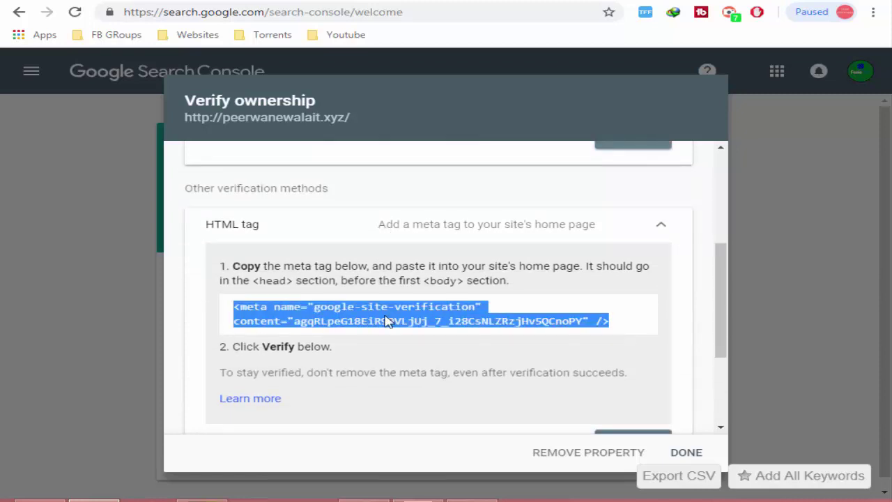
pyautogui.scroll(-3, 388, 321)
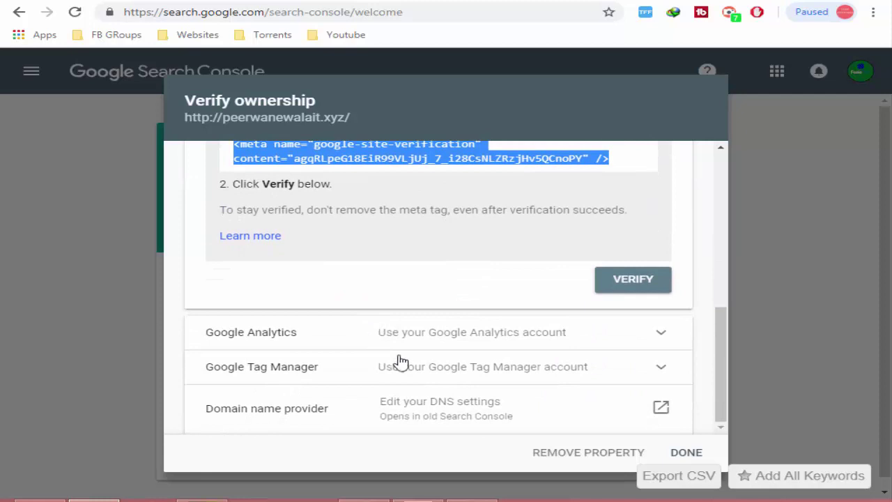
pyautogui.click(395, 403)
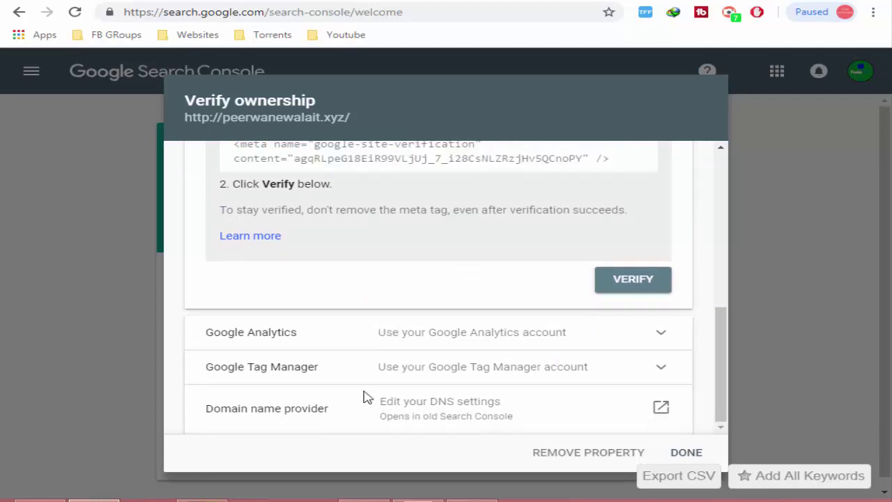
pyautogui.scroll(5, 353, 378)
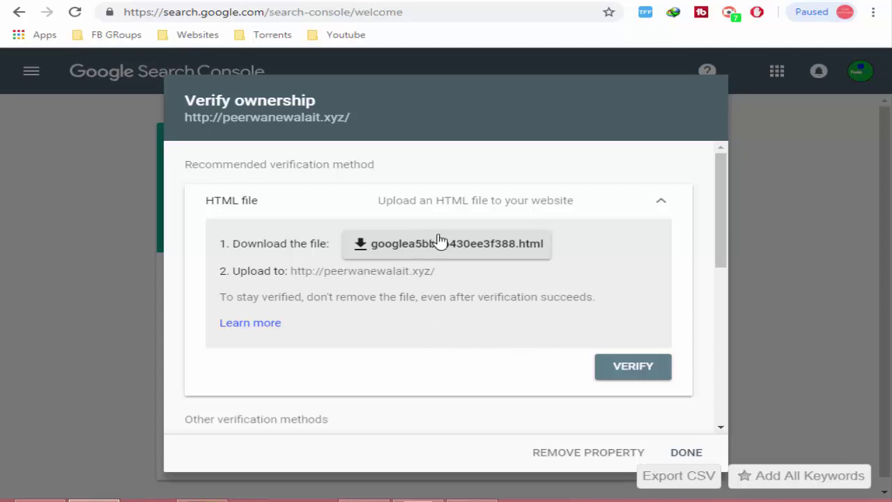
# Collapse the HTML file method and copy the full google-site-verification meta tag from the HTML tag method.
pyautogui.click(465, 209)
pyautogui.scroll(-1, 430, 303)
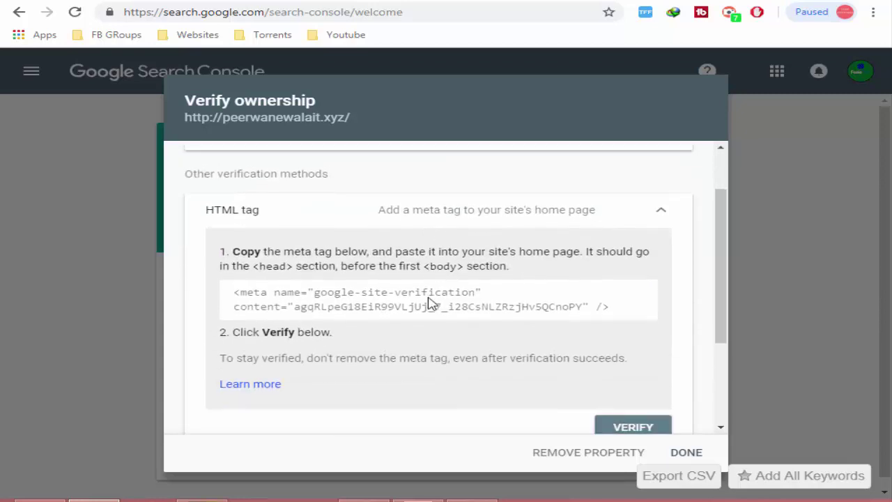
pyautogui.moveTo(634, 314); pyautogui.dragTo(238, 286)
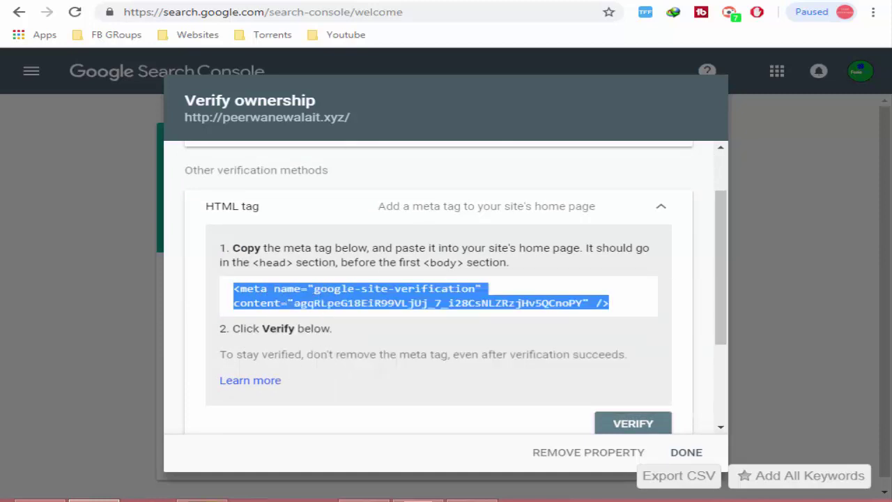
# Switch to the WordPress admin and open the plugin file editor.
pyautogui.hotkey('ctrl', 'Tab')
pyautogui.scroll(-1, 21, 339)
pyautogui.moveTo(62, 282)
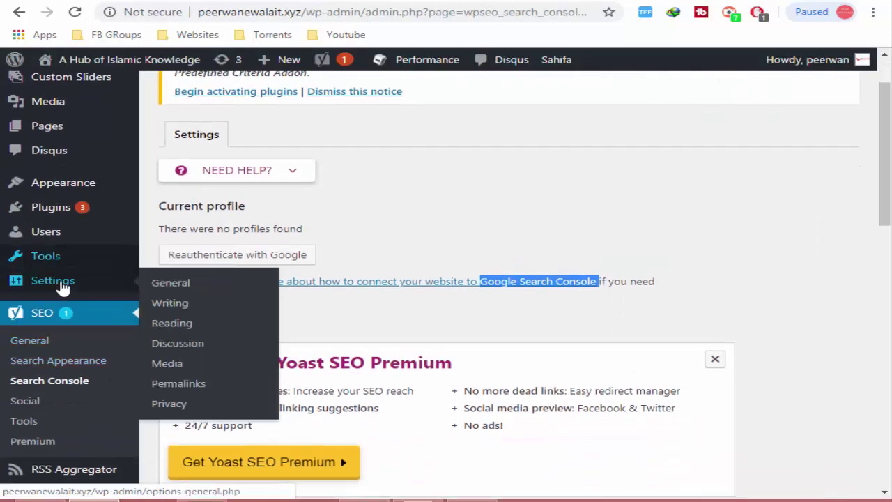
pyautogui.scroll(1, 63, 287)
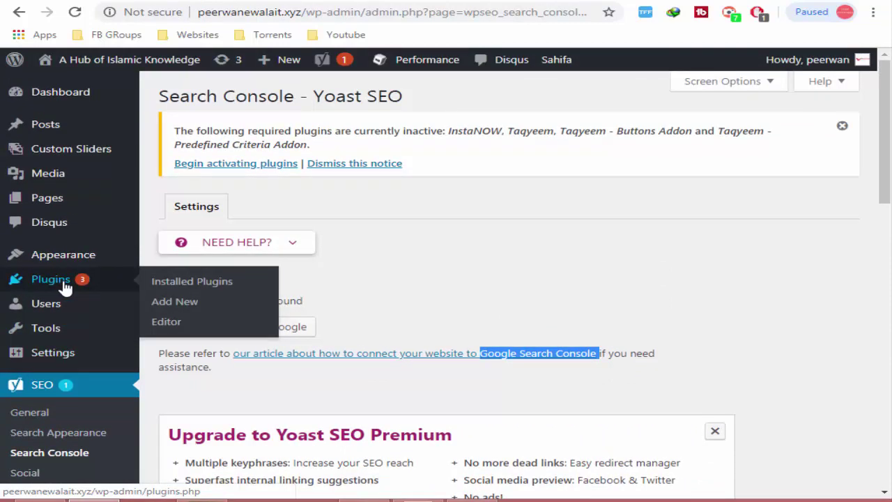
pyautogui.click(167, 323)
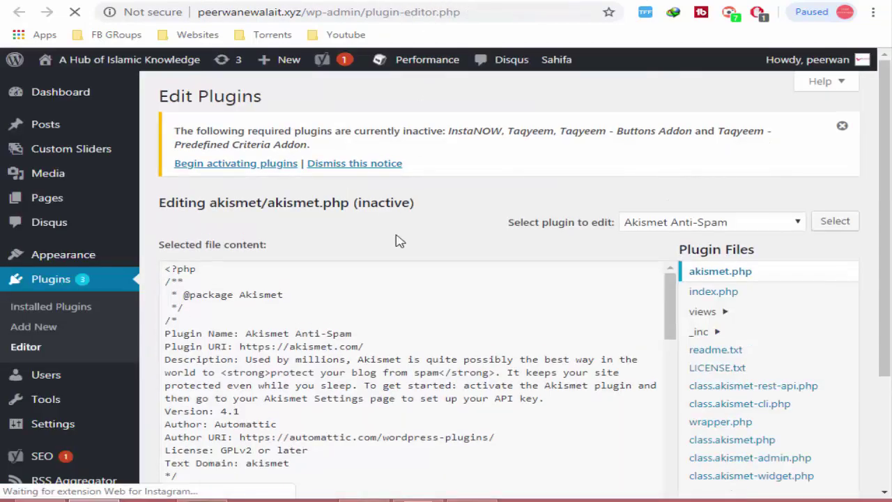
pyautogui.scroll(-3, 420, 269)
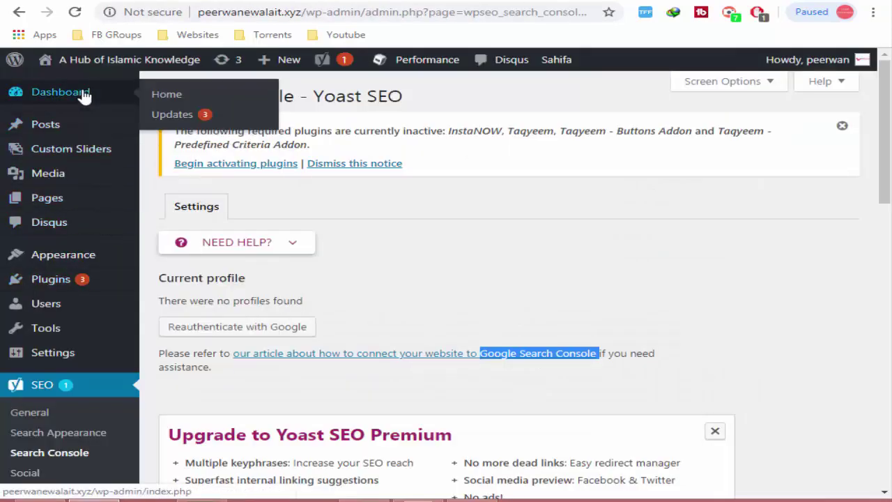
# Open the theme file editor from the WordPress admin in a separate browser tab.
pyautogui.scroll(-7, 61, 289)
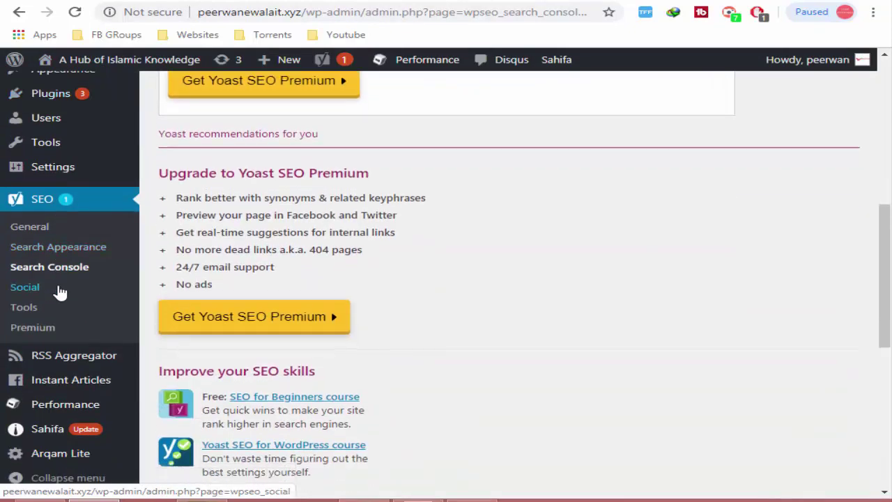
pyautogui.scroll(2, 61, 293)
pyautogui.moveTo(75, 301)
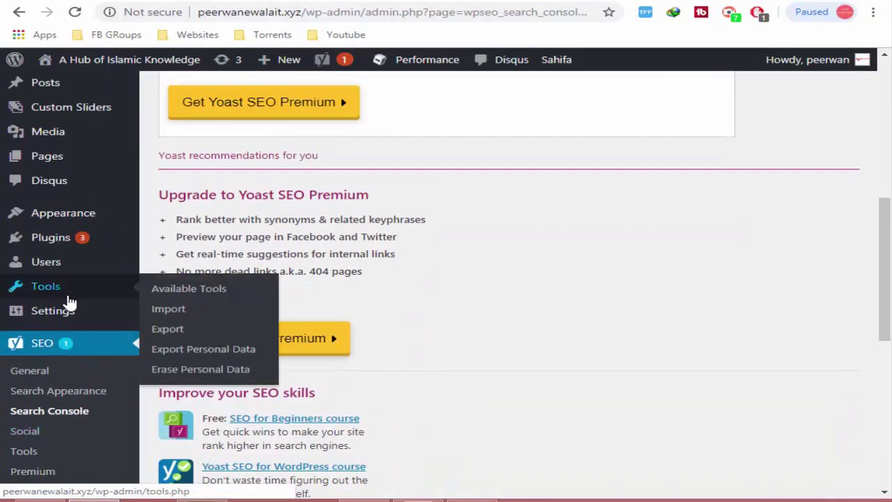
pyautogui.moveTo(80, 319)
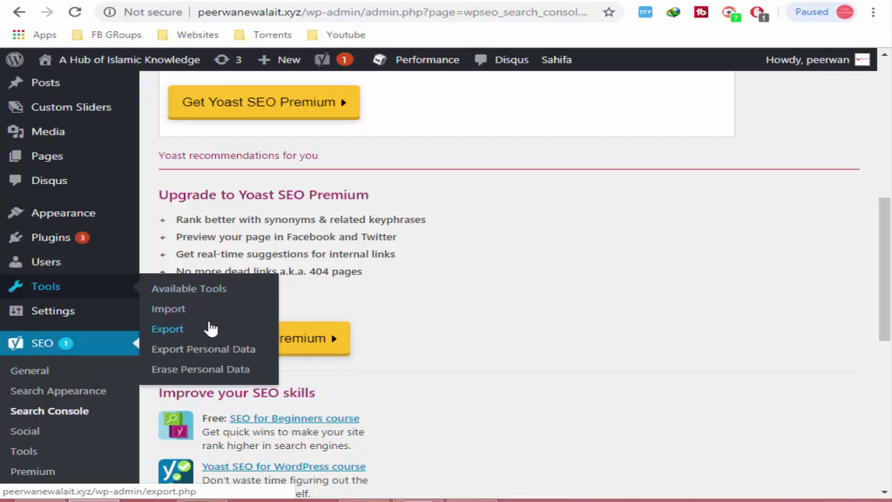
pyautogui.moveTo(29, 267)
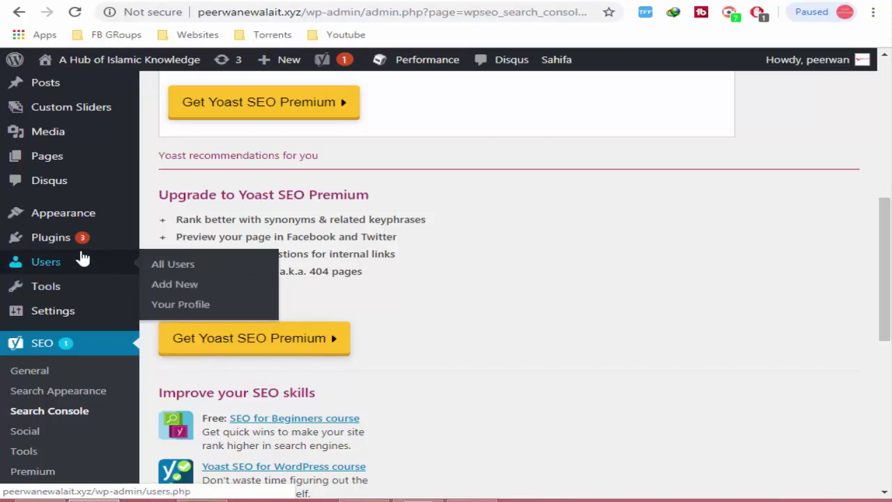
pyautogui.moveTo(92, 219)
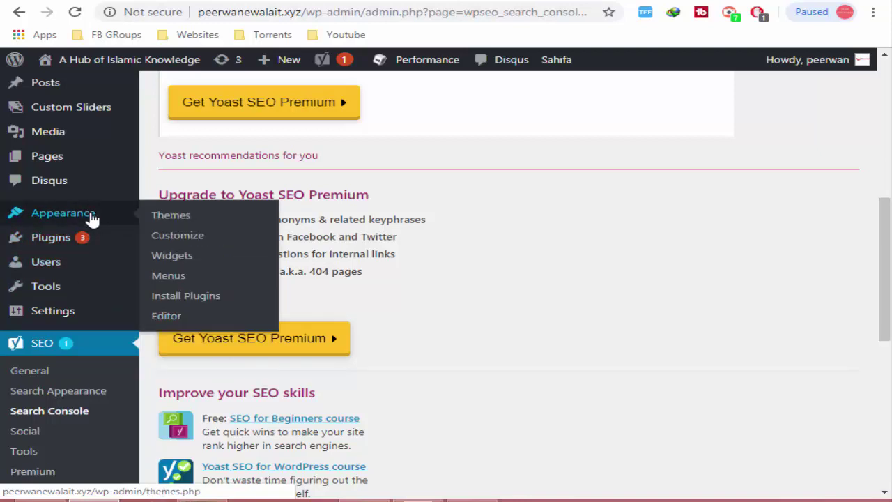
pyautogui.click(173, 317)
pyautogui.scroll(2, 123, 299)
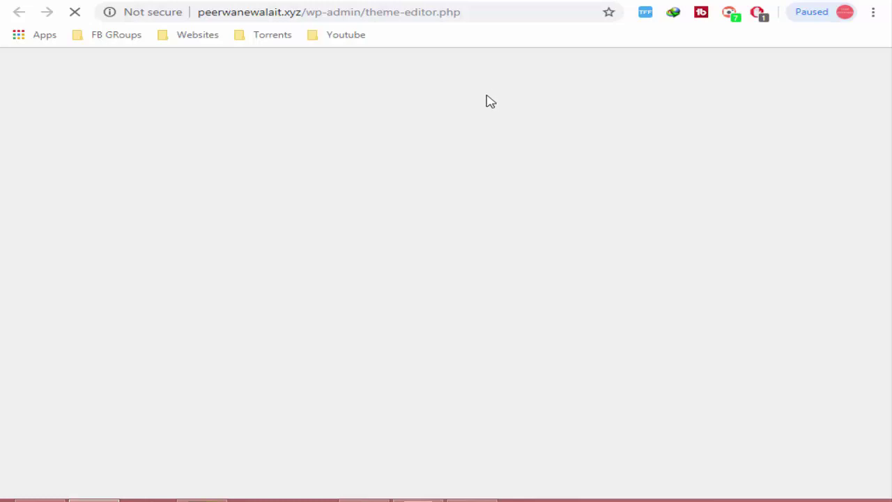
# Return to the Search Console ownership verification, examine the Google Analytics method's requirements, and collapse them again.
pyautogui.hotkey('ctrl', 'Tab')
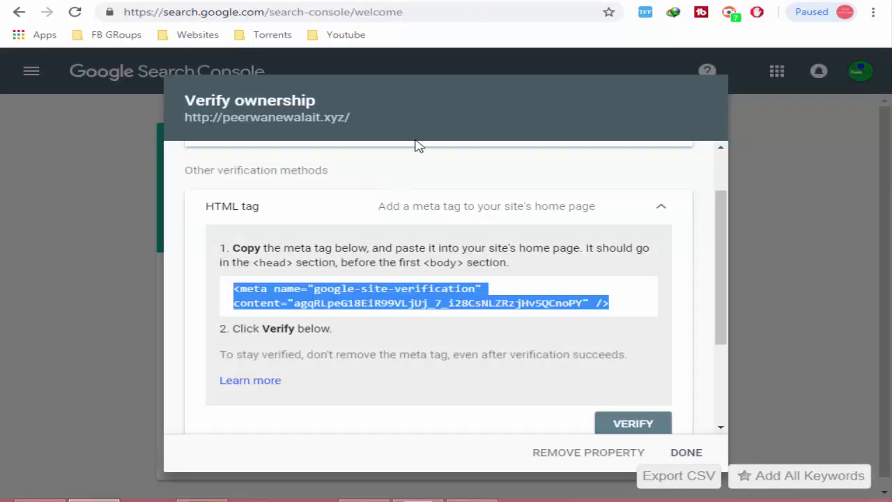
pyautogui.scroll(-2, 551, 274)
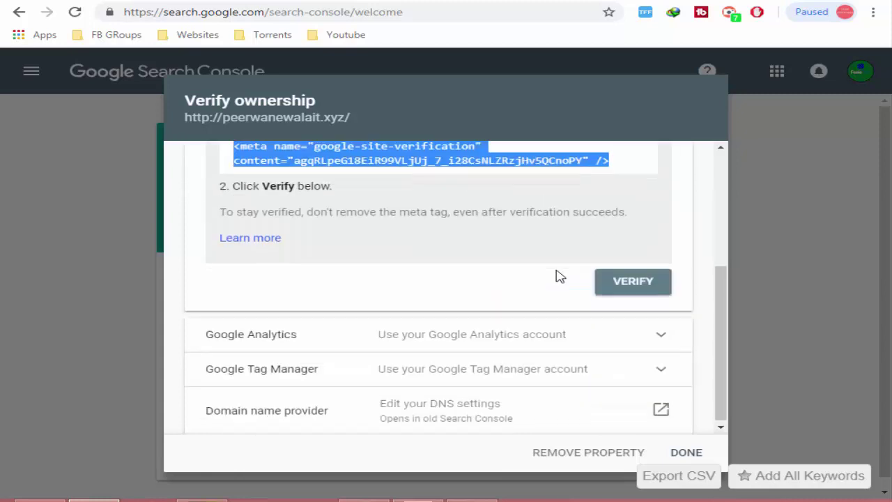
pyautogui.click(498, 336)
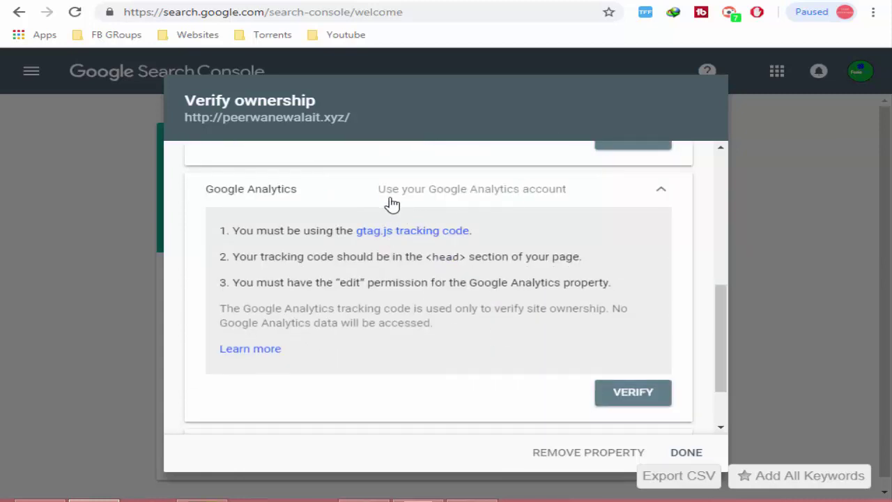
pyautogui.click(458, 204)
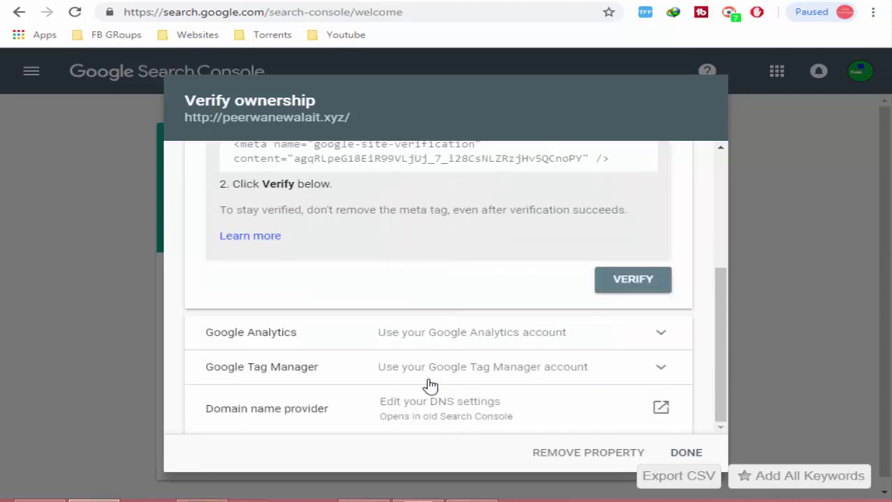
# Back out of the theme file editor at its warning about direct theme edits.
pyautogui.click(430, 369)
pyautogui.click(454, 189)
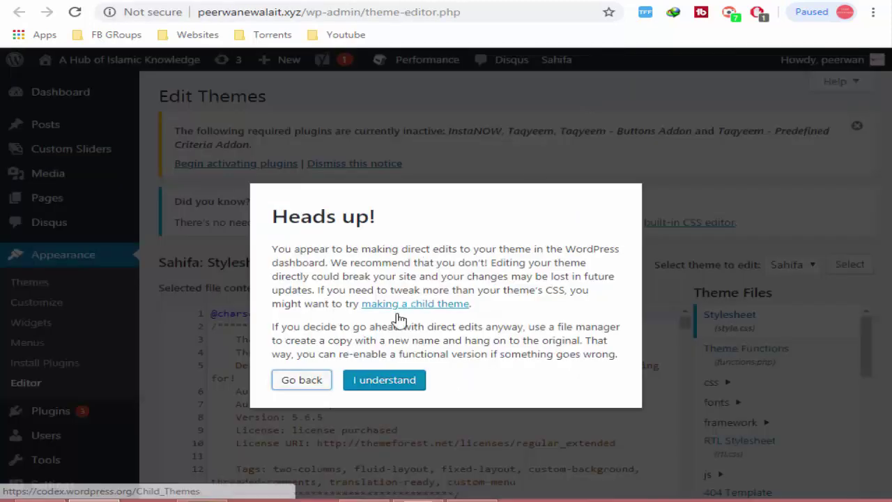
pyautogui.click(303, 388)
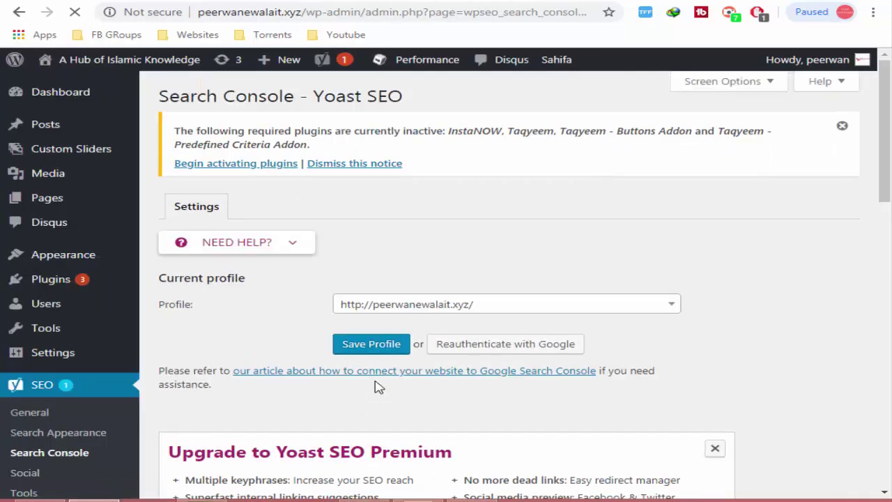
pyautogui.click(19, 12)
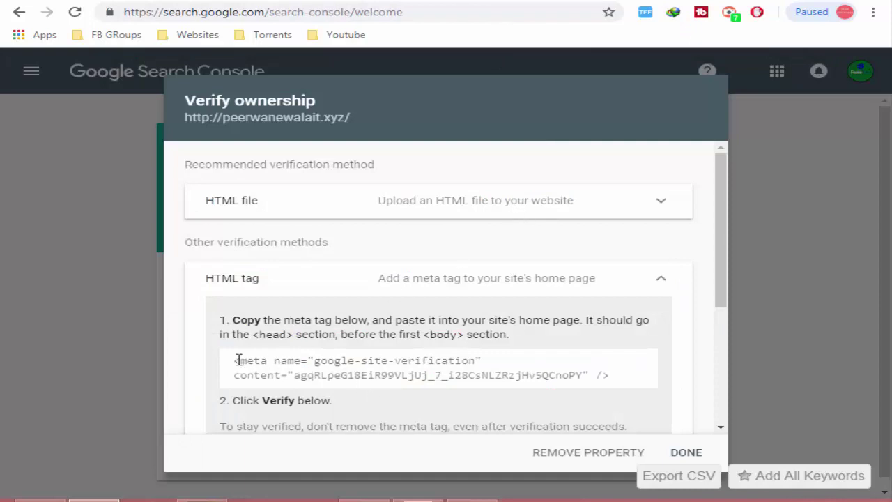
# Copy the whole google-site-verification meta tag from the HTML tag method in Search Console again.
pyautogui.moveTo(237, 360); pyautogui.dragTo(597, 376)
pyautogui.rightClick(598, 377)
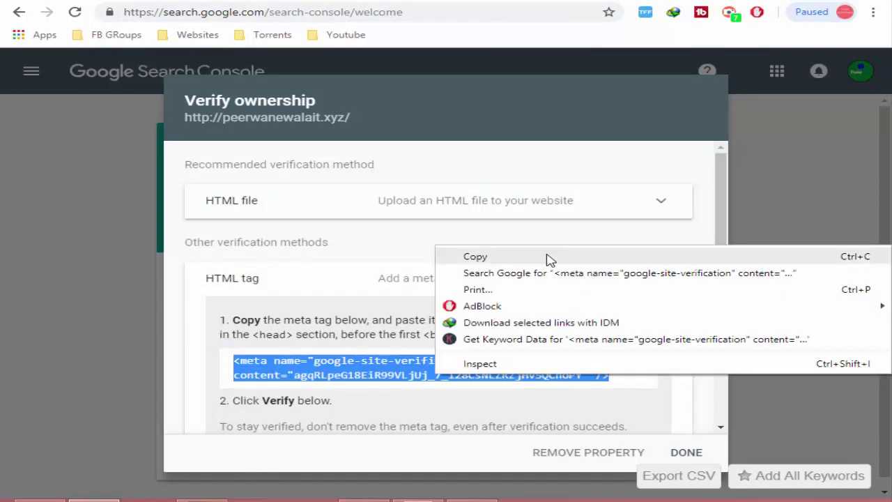
pyautogui.click(548, 259)
# Switch to the WordPress admin, start adding a new plugin and search for "insert header and footer".
pyautogui.hotkey('ctrl', 'Tab')
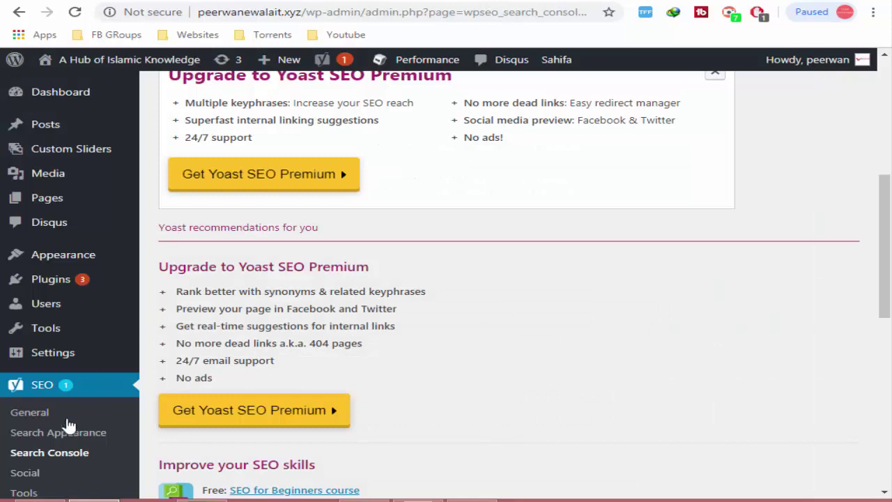
pyautogui.scroll(-1, 70, 425)
pyautogui.moveTo(69, 208)
pyautogui.click(161, 233)
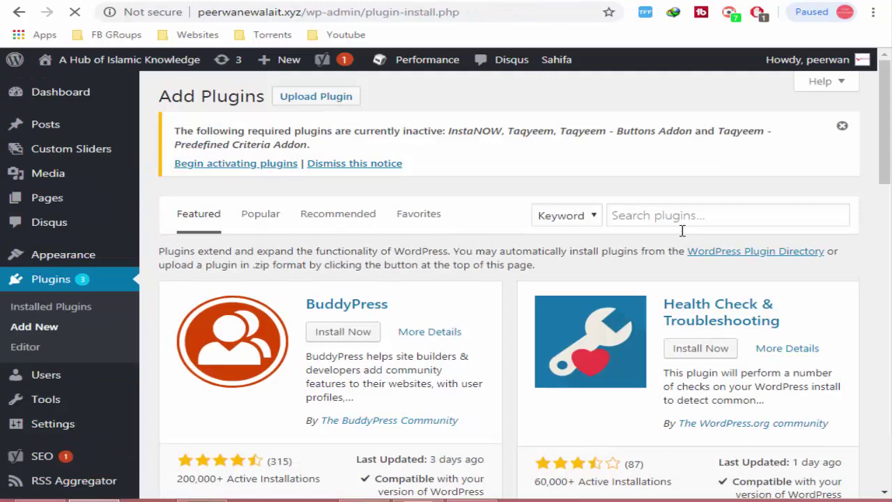
pyautogui.click(684, 217)
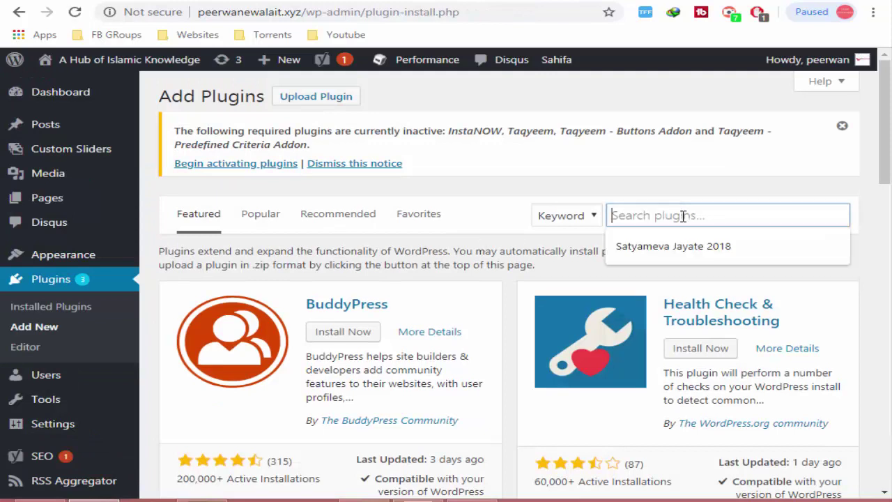
pyautogui.write('i')
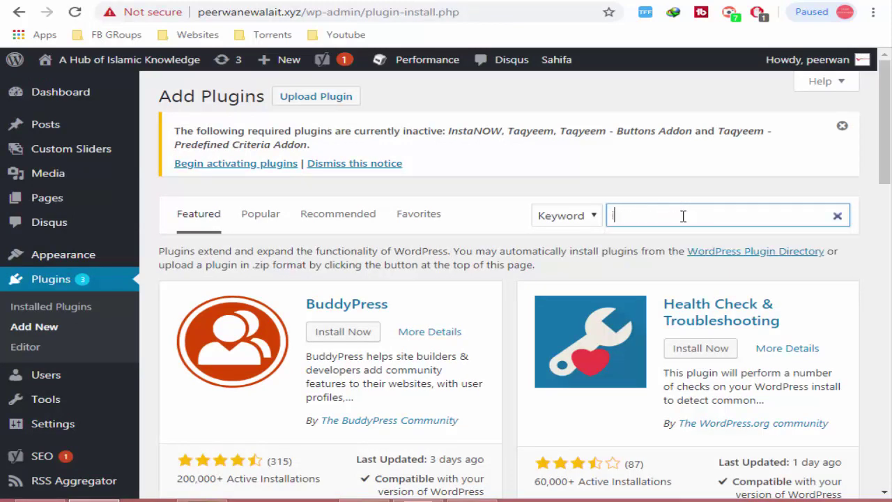
pyautogui.write('nser')
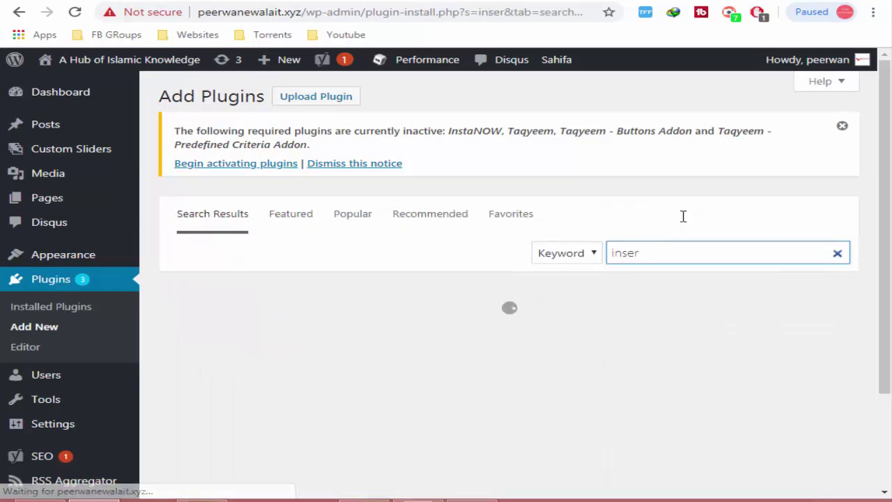
pyautogui.write('t header and footer')
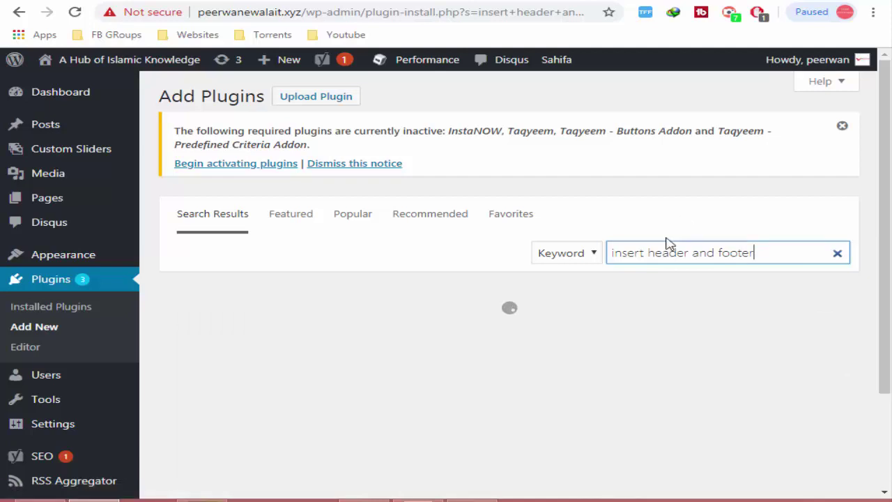
pyautogui.scroll(-1, 663, 268)
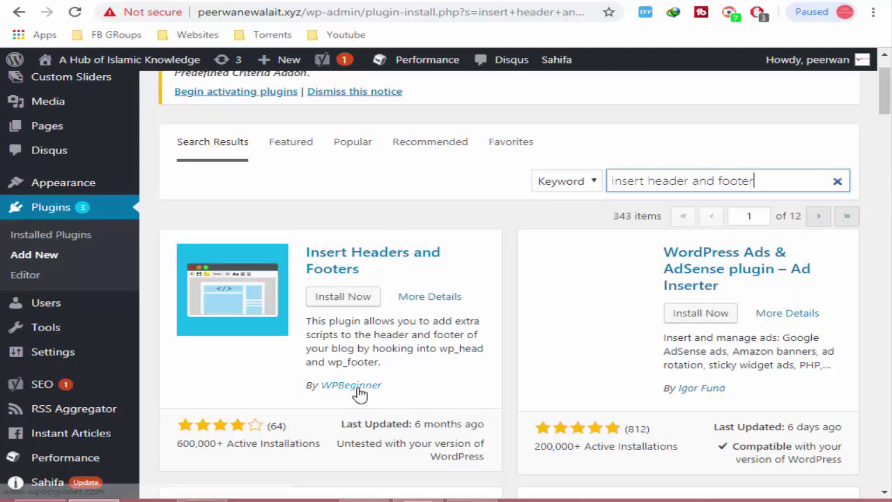
# Install and activate the Insert Headers and Footers plugin by WPBeginner.
pyautogui.click(343, 298)
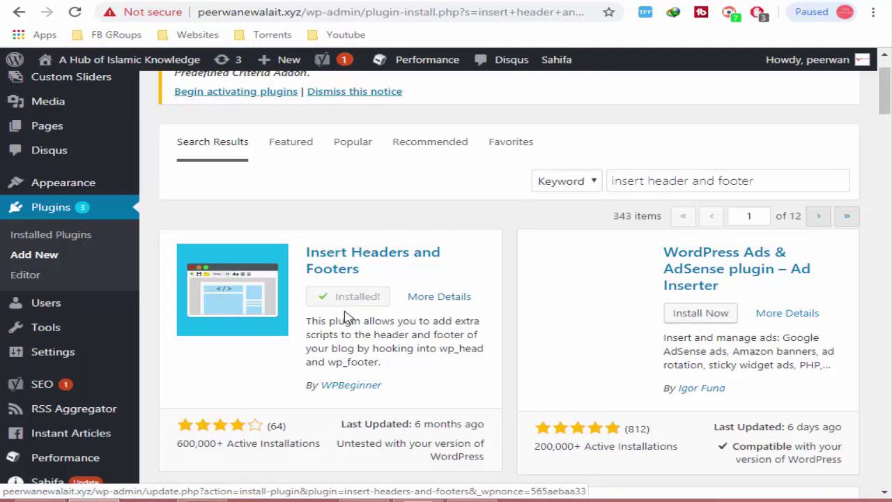
pyautogui.click(336, 298)
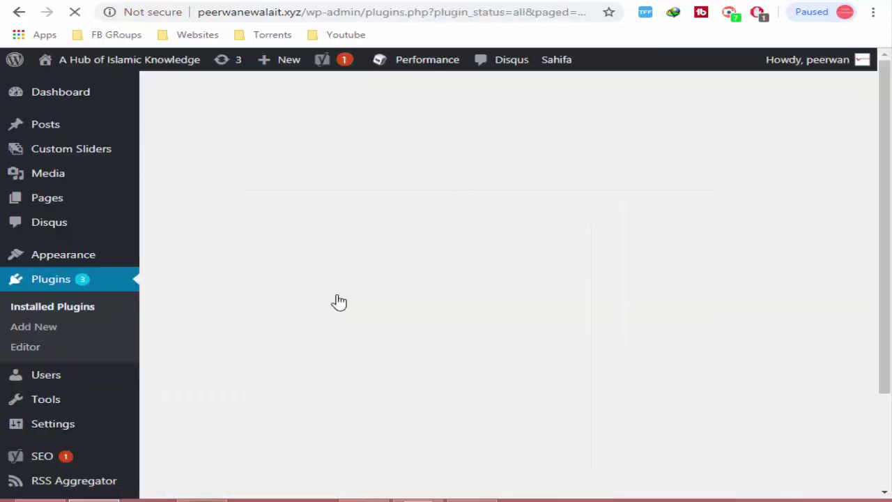
pyautogui.scroll(-9, 338, 301)
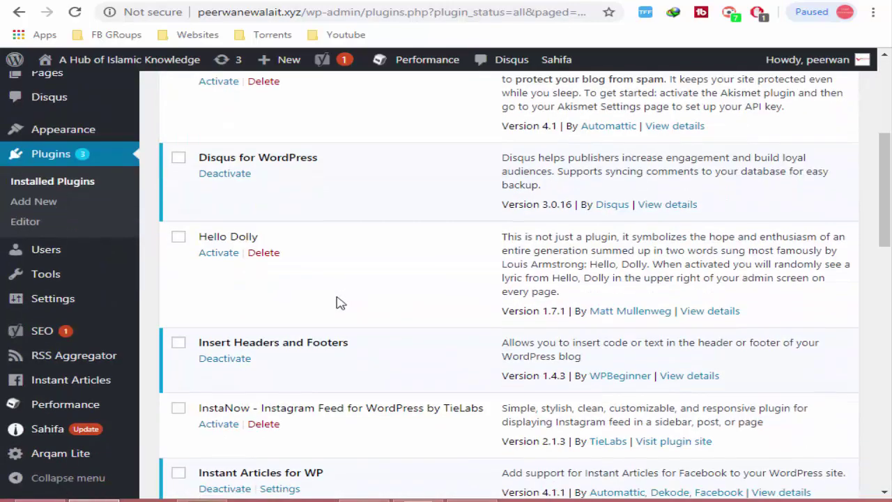
pyautogui.scroll(1, 337, 302)
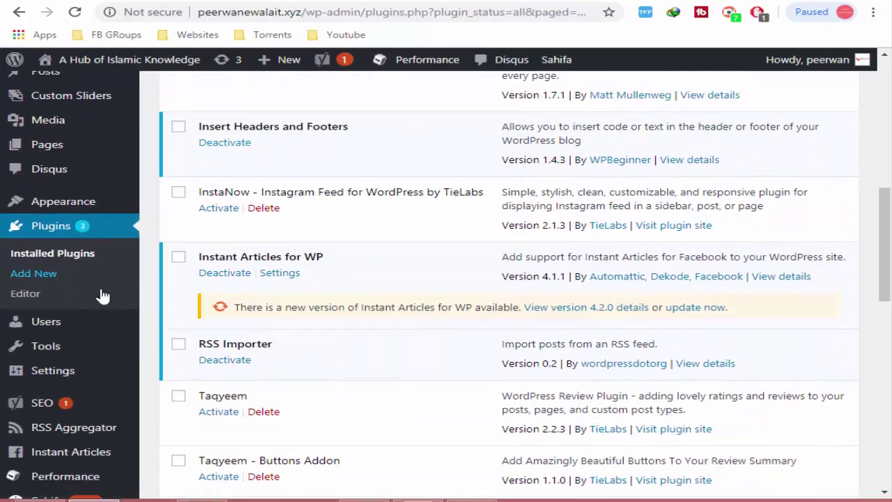
# Paste the copied site verification meta tag into Scripts in Header in the Insert Headers and Footers settings and save.
pyautogui.scroll(-2, 100, 295)
pyautogui.click(60, 299)
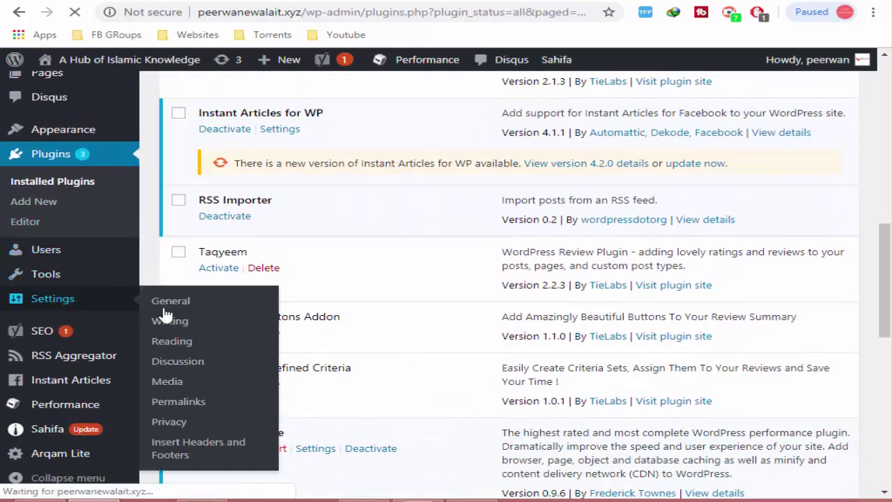
pyautogui.click(194, 454)
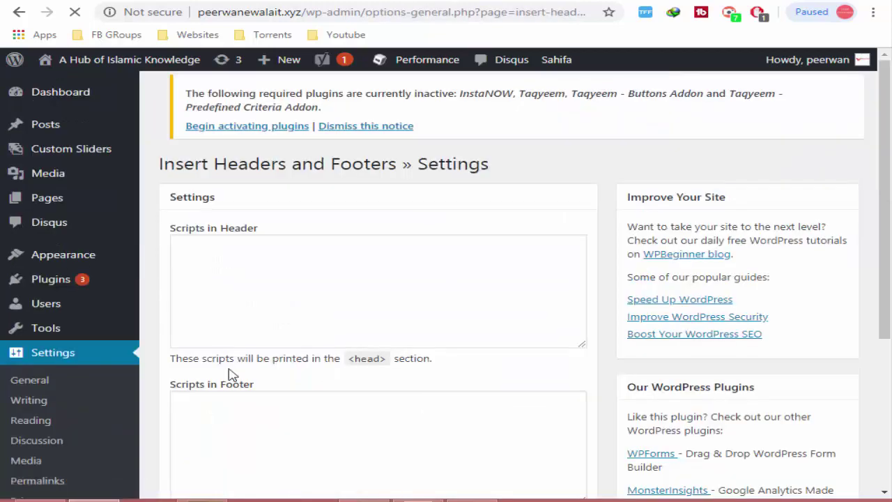
pyautogui.rightClick(246, 284)
pyautogui.click(290, 373)
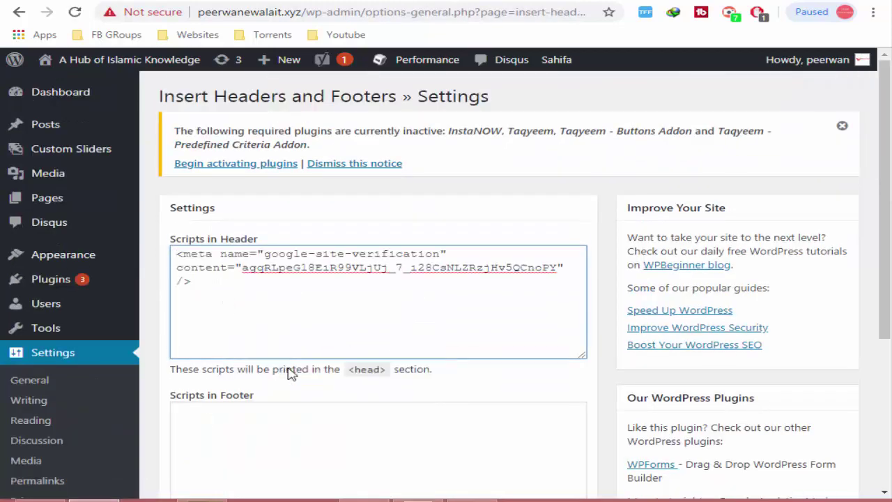
pyautogui.scroll(-3, 269, 340)
pyautogui.scroll(2, 251, 299)
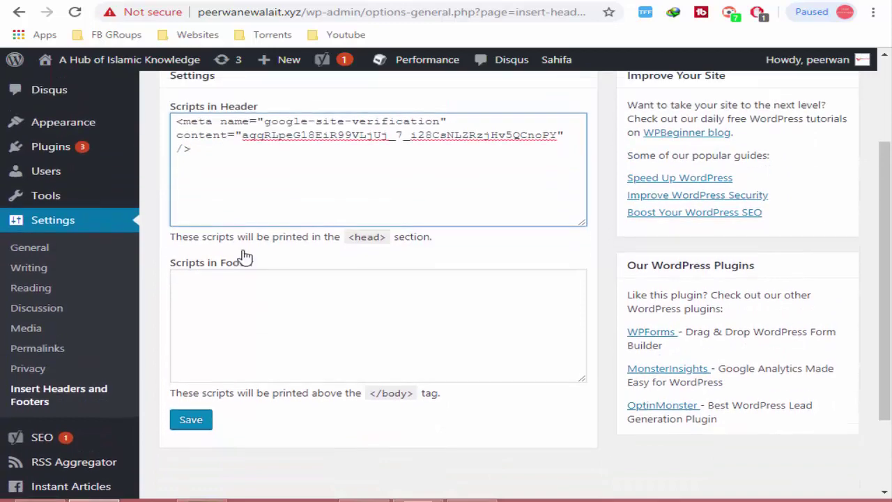
pyautogui.scroll(-2, 218, 293)
pyautogui.click(193, 342)
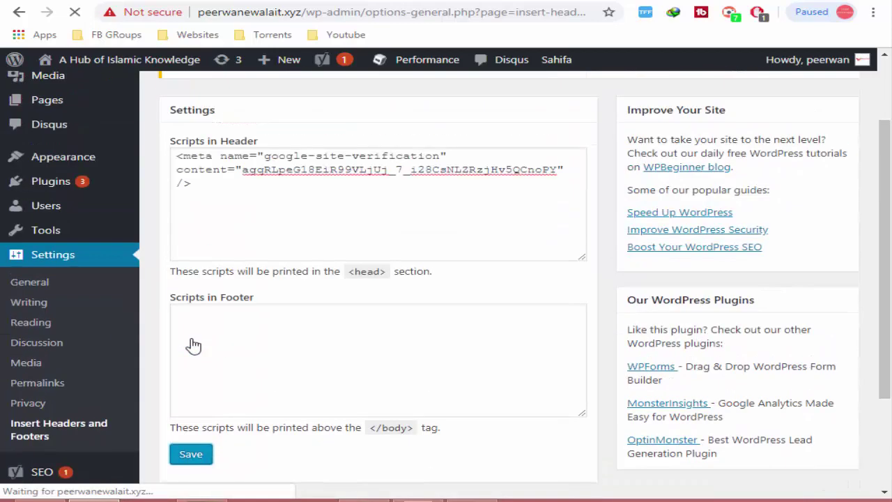
pyautogui.scroll(-1, 189, 332)
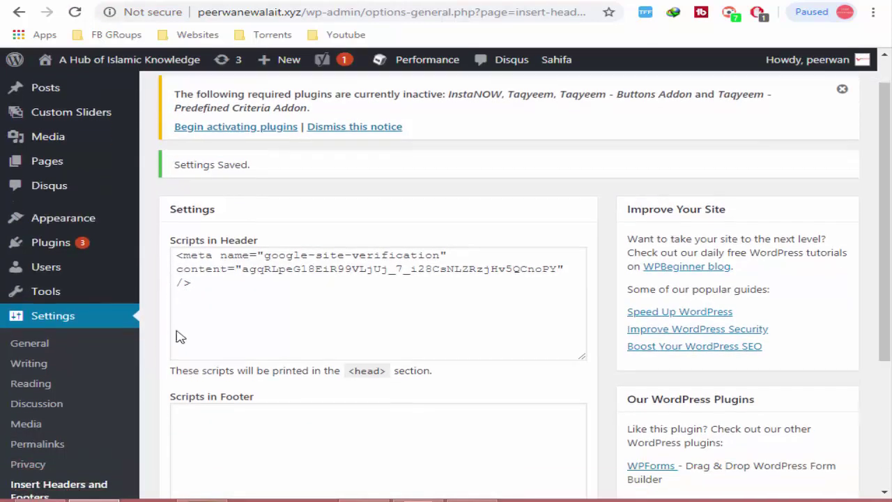
# Paste the meta tag as the Google verification code in Yoast SEO's general Webmaster Tools settings and save the changes.
pyautogui.moveTo(71, 218)
pyautogui.scroll(1, 65, 221)
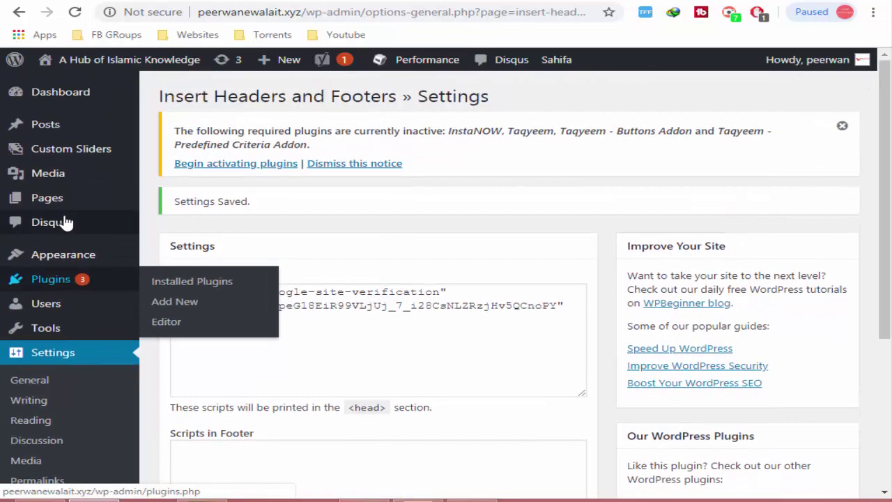
pyautogui.scroll(-3, 65, 264)
pyautogui.moveTo(72, 333)
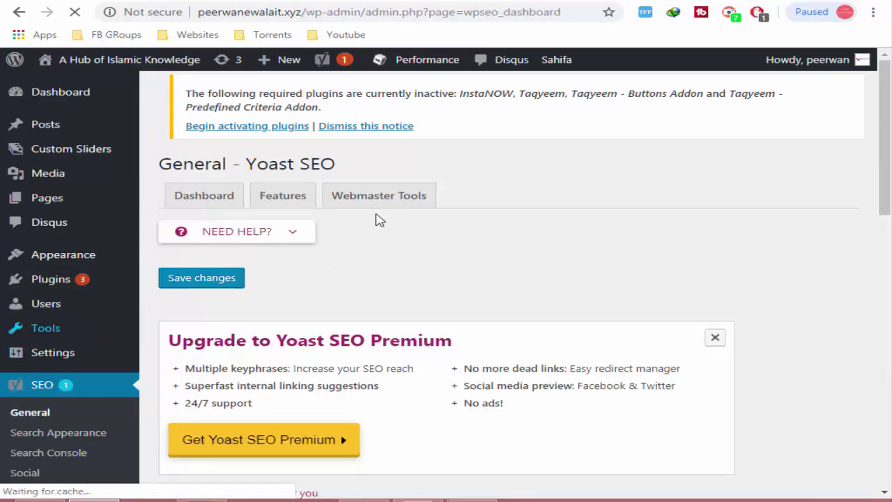
pyautogui.click(386, 203)
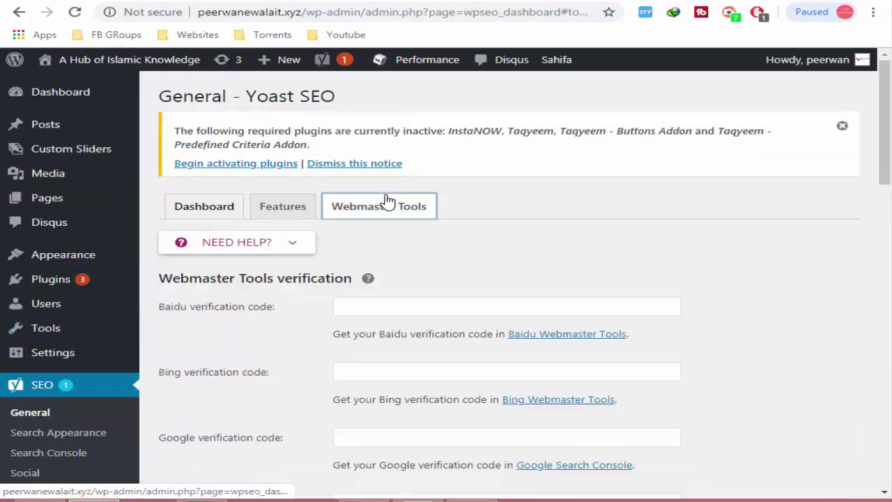
pyautogui.scroll(-2, 305, 335)
pyautogui.click(383, 295)
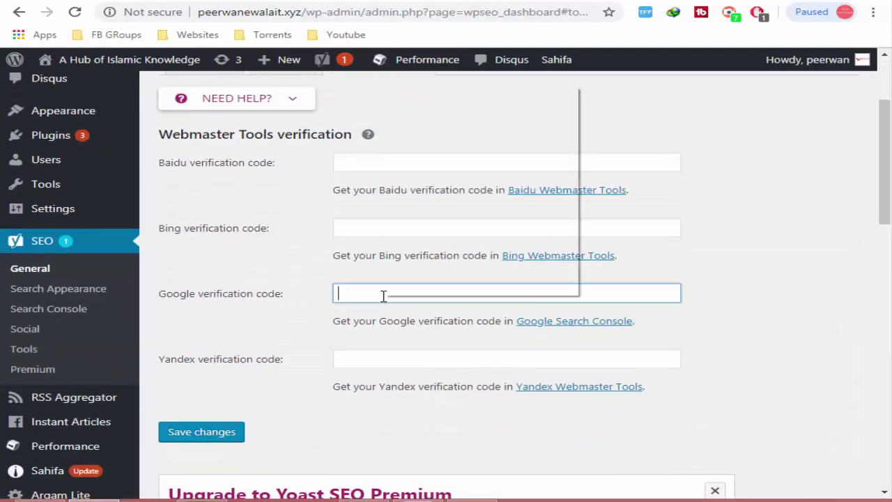
pyautogui.click(412, 172)
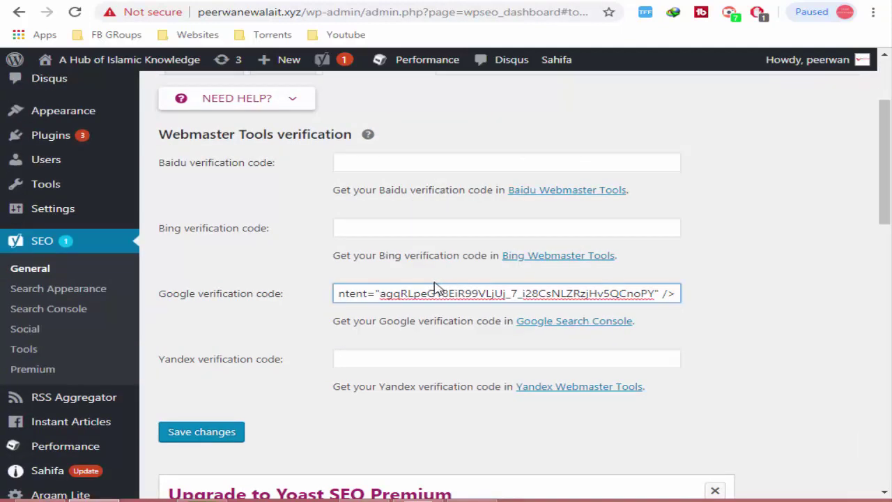
pyautogui.click(199, 431)
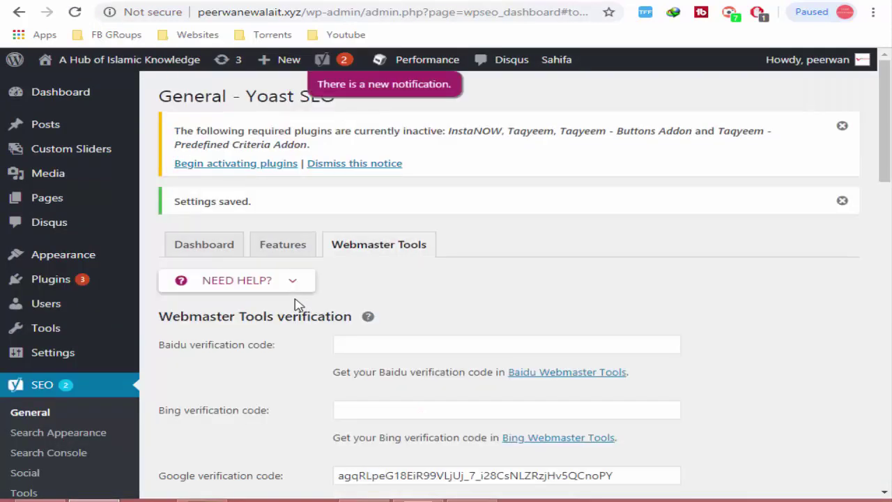
pyautogui.scroll(-5, 296, 305)
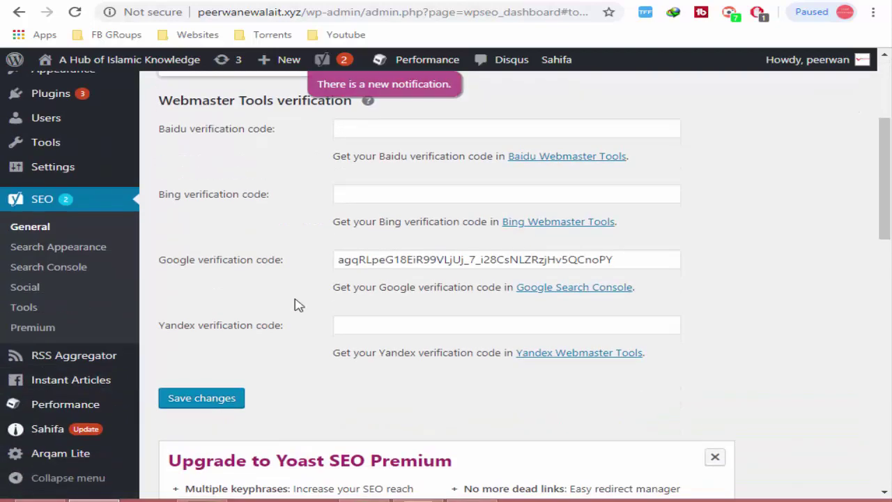
pyautogui.scroll(1, 296, 304)
# Return to Search Console and verify the site's ownership with the HTML tag method.
pyautogui.hotkey('ctrl', 'Tab')
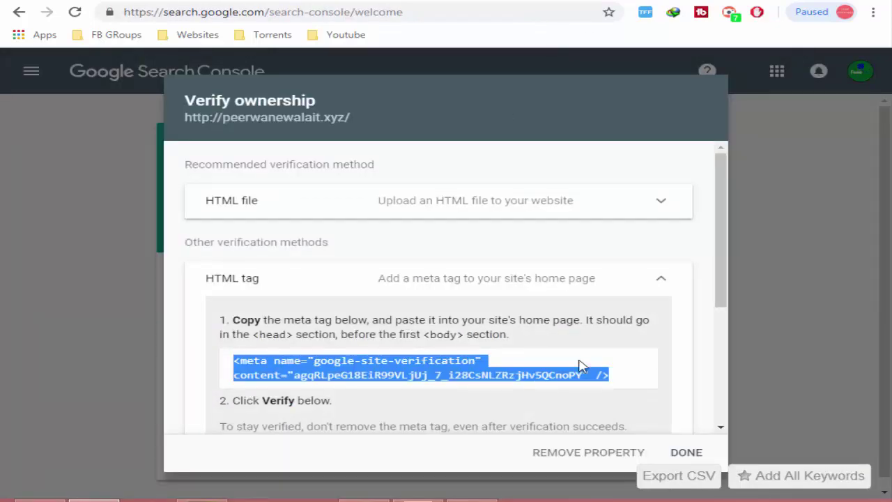
pyautogui.scroll(-3, 630, 388)
pyautogui.click(633, 280)
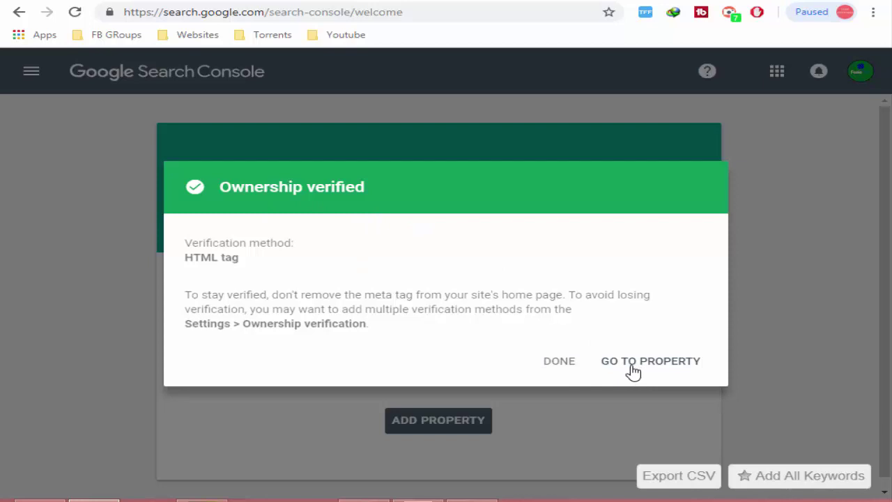
# Go to the verified property, dismiss the Overview tip and look through the overview reports.
pyautogui.click(647, 368)
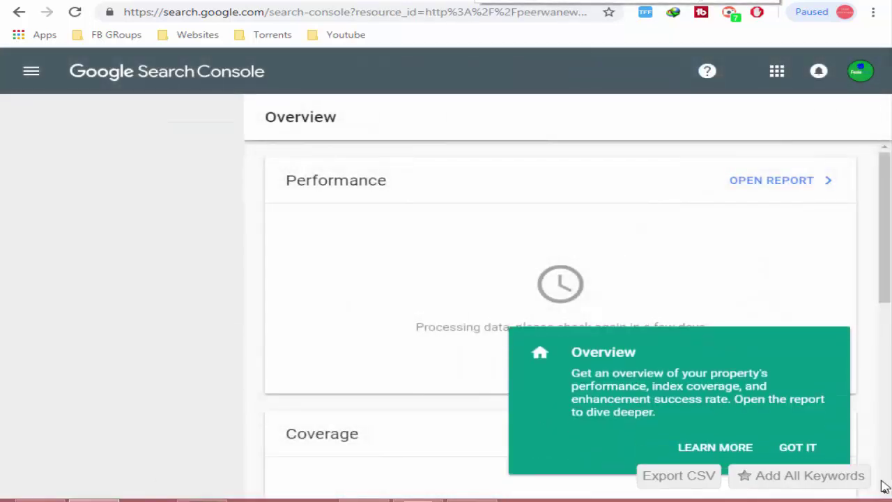
pyautogui.click(813, 454)
pyautogui.scroll(-3, 519, 244)
pyautogui.scroll(3, 532, 264)
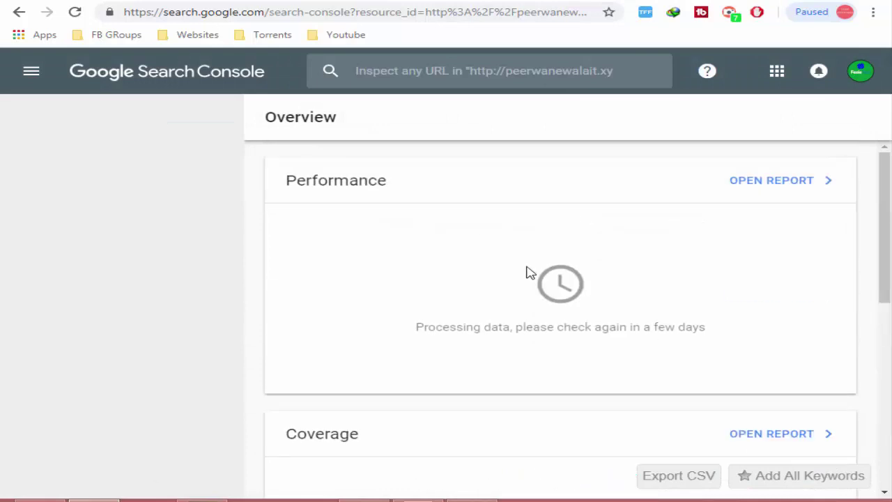
# Switch back to the WordPress admin, open the Yoast SEO notifications and review the listed problems and notifications.
pyautogui.hotkey('ctrl', 'Tab')
pyautogui.moveTo(324, 60)
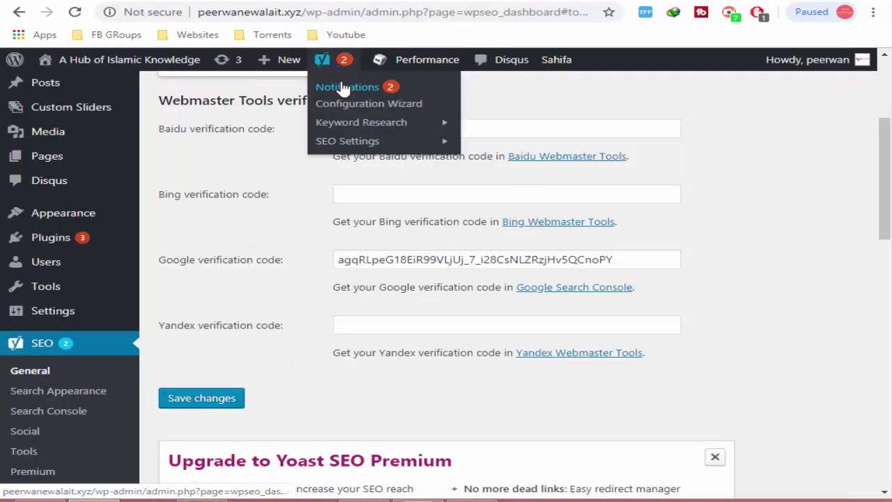
pyautogui.click(345, 87)
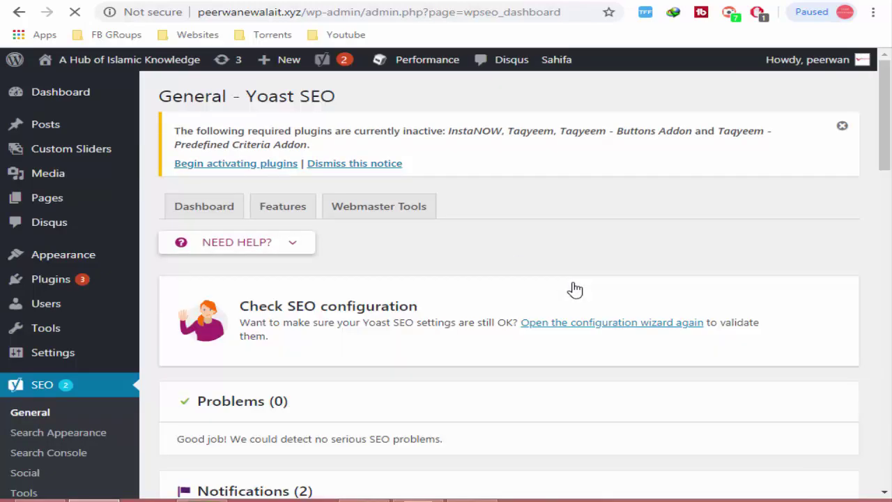
pyautogui.scroll(-3, 576, 288)
pyautogui.scroll(-1, 574, 285)
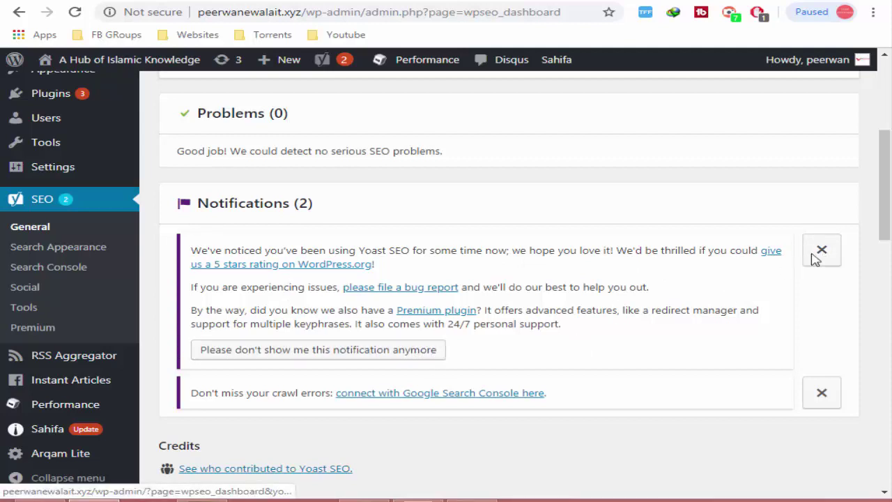
pyautogui.click(832, 255)
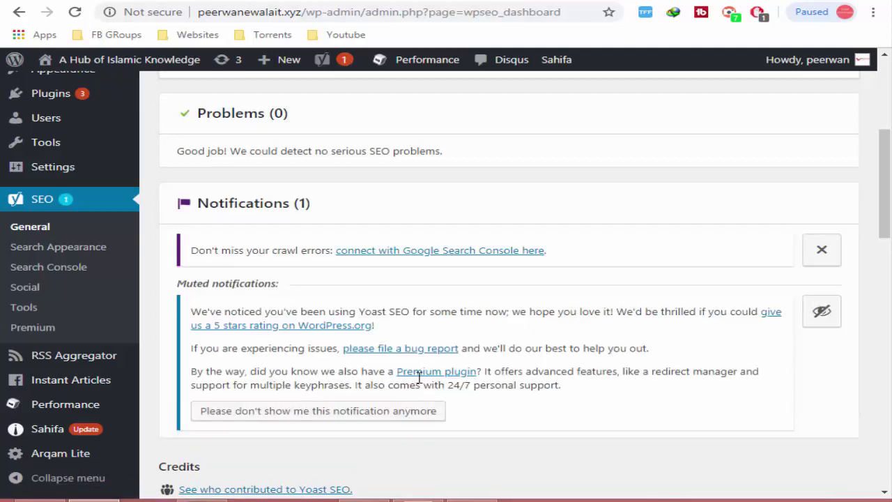
pyautogui.click(410, 250)
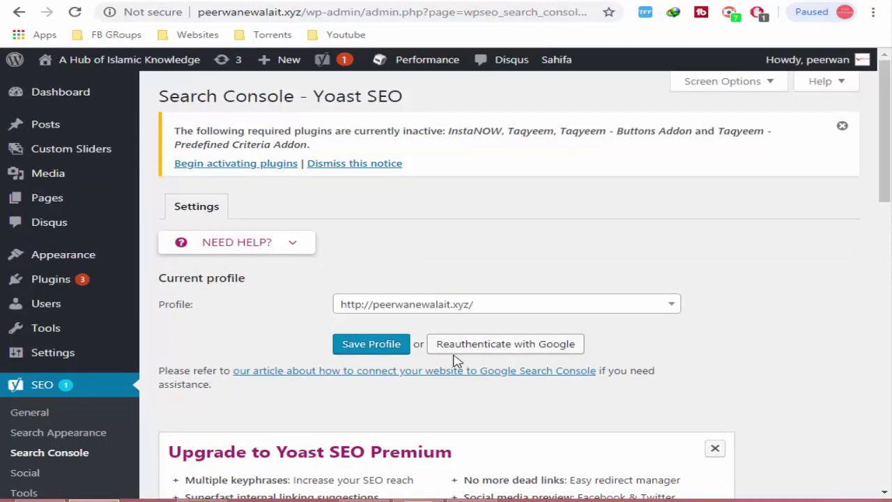
pyautogui.click(367, 345)
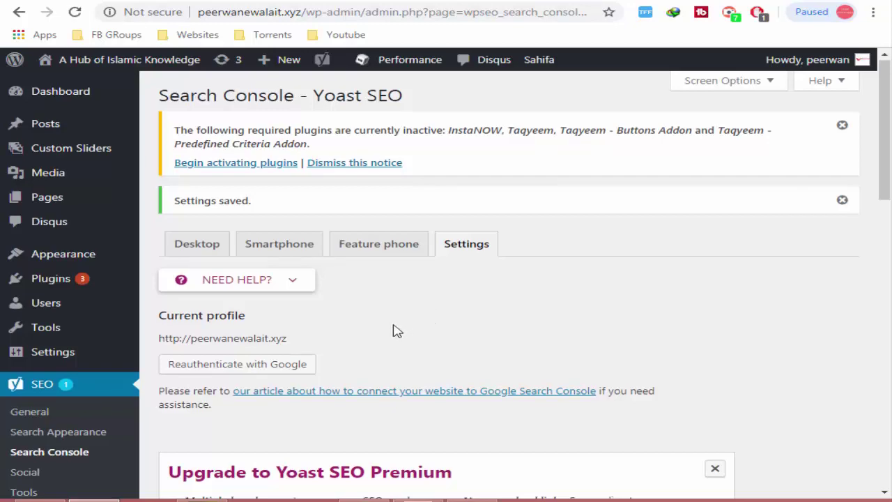
pyautogui.scroll(-1, 395, 330)
pyautogui.scroll(-3, 342, 332)
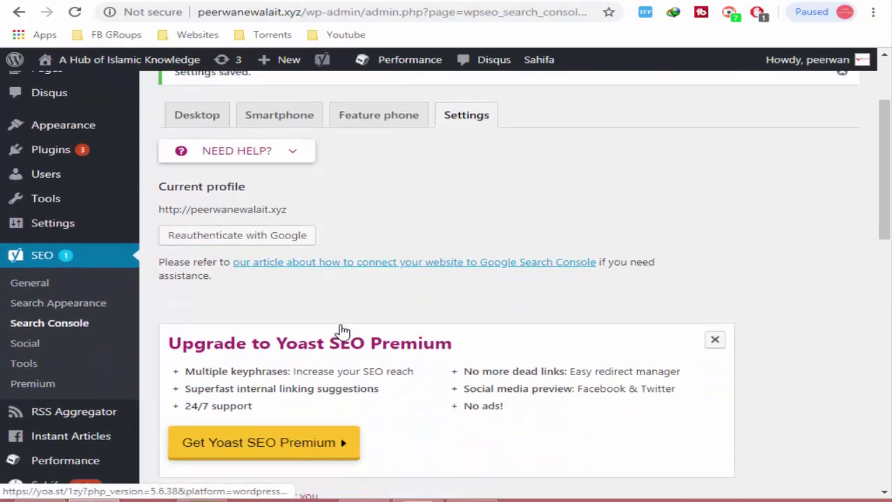
pyautogui.scroll(4, 342, 332)
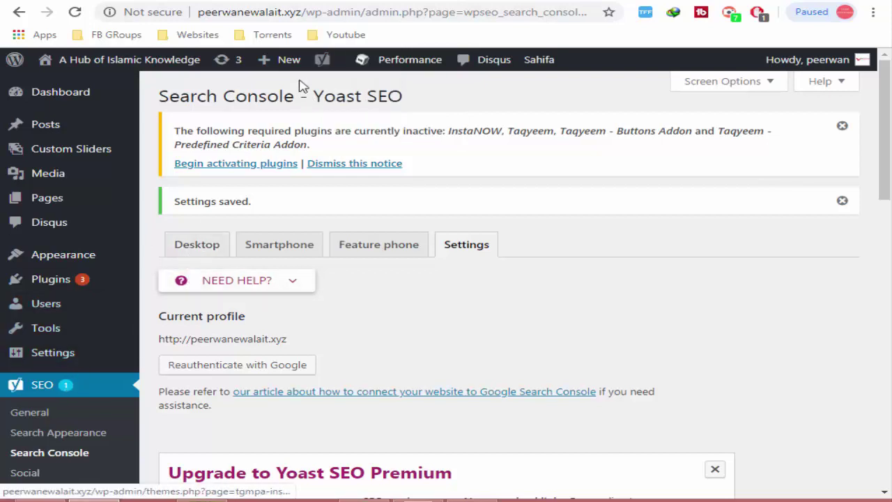
# Return to the Yoast SEO general dashboard and check the remaining problems and notifications.
pyautogui.click(322, 59)
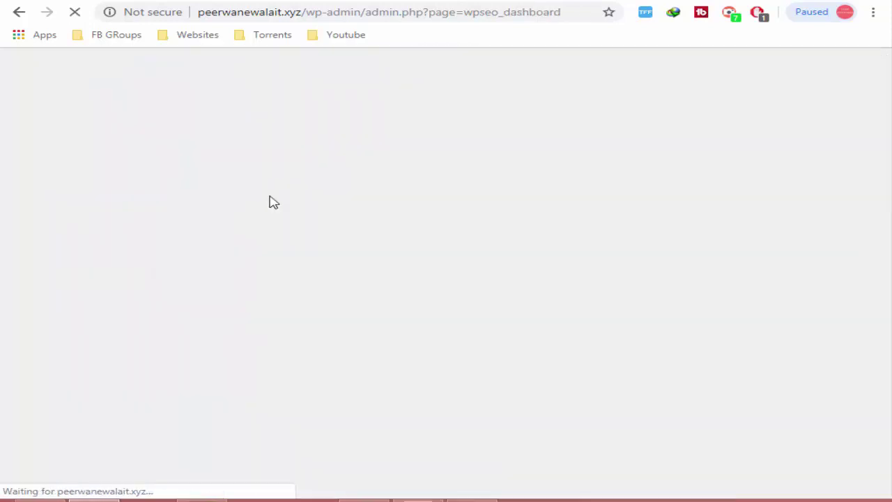
pyautogui.scroll(-3, 414, 273)
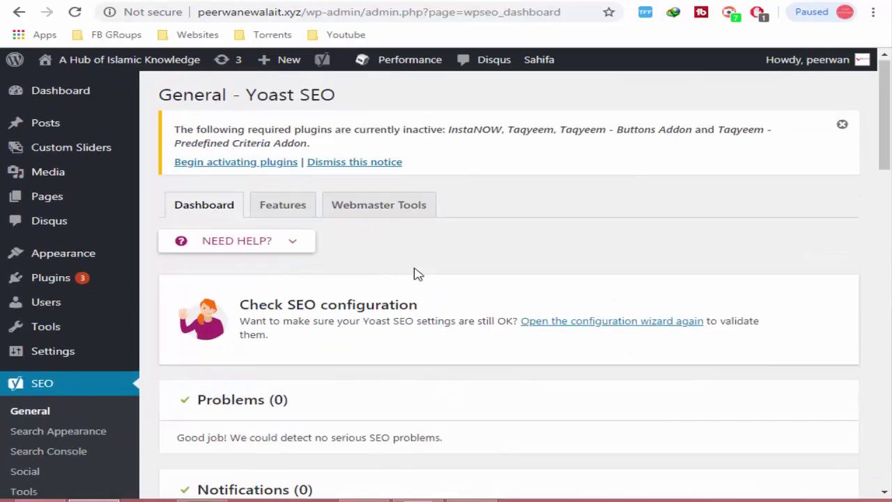
pyautogui.scroll(-3, 418, 275)
pyautogui.scroll(-2, 312, 315)
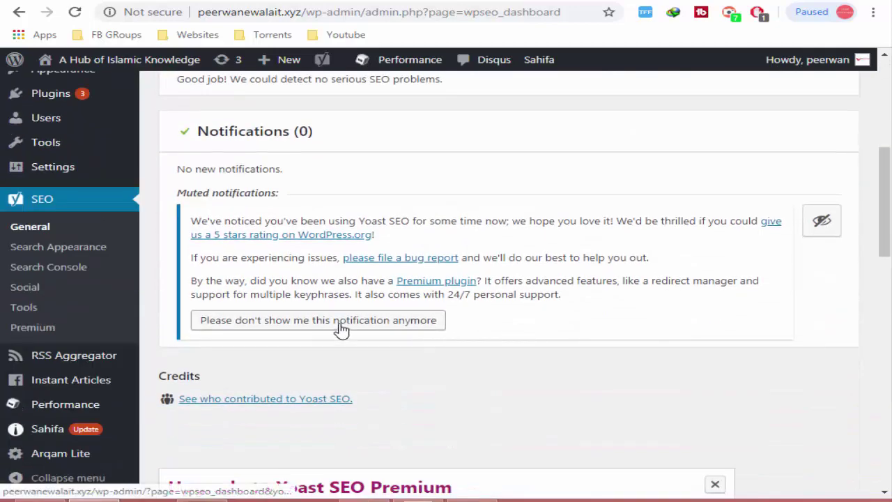
# Open the plugin's five-star rating page on WordPress.org, look through the reviews and go back to the Yoast SEO dashboard.
pyautogui.click(293, 237)
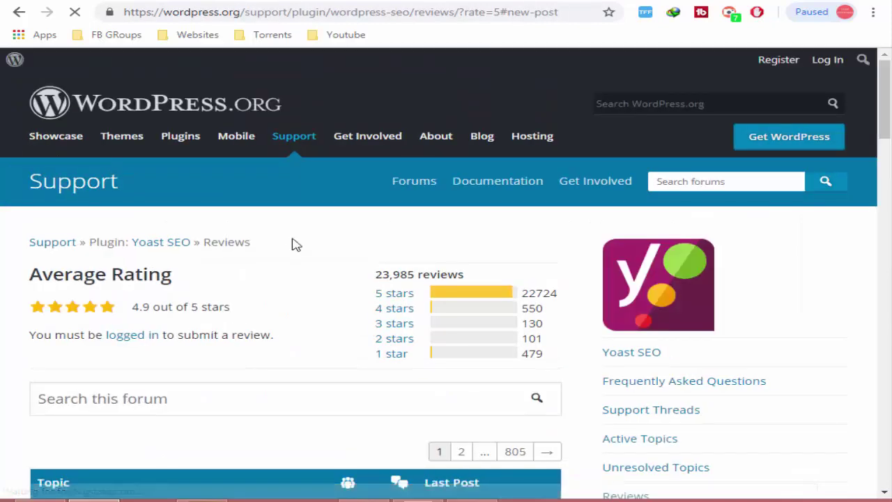
pyautogui.scroll(-3, 295, 244)
pyautogui.scroll(2, 295, 243)
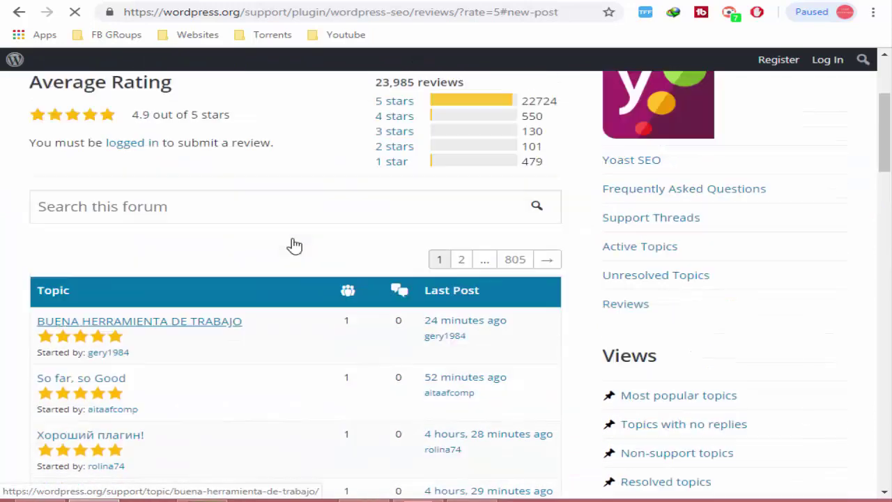
pyautogui.scroll(-6, 293, 243)
pyautogui.scroll(7, 292, 243)
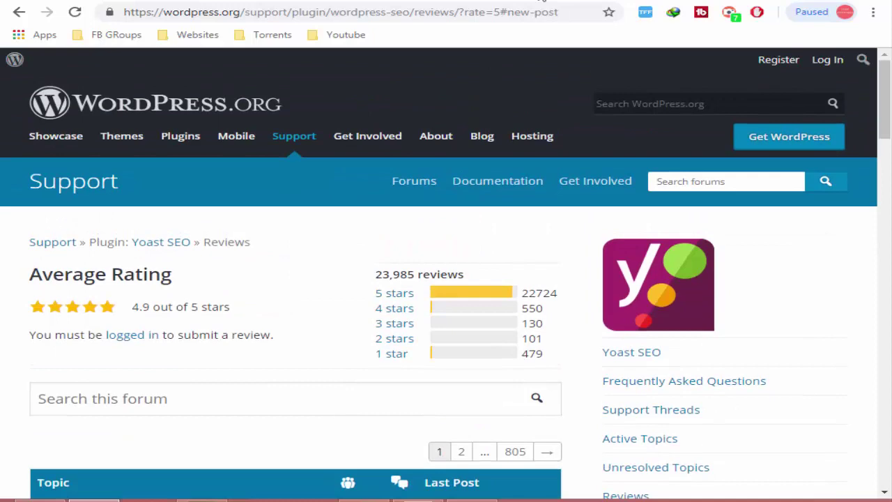
pyautogui.click(19, 12)
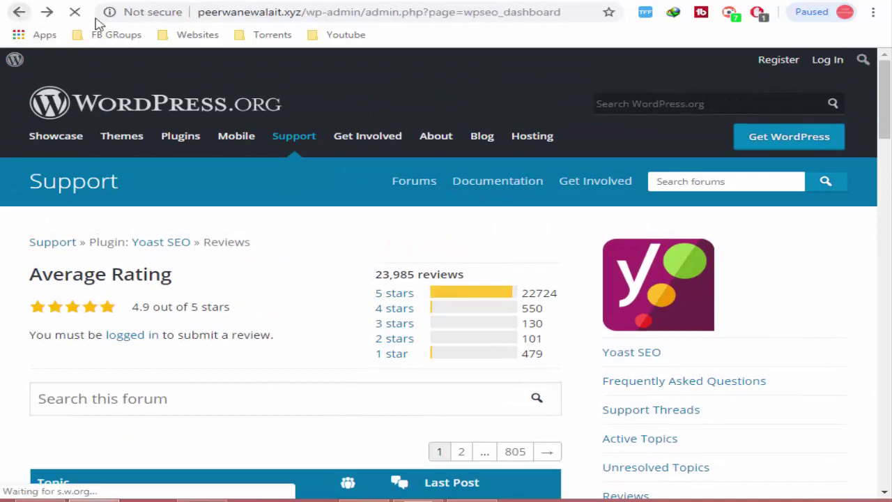